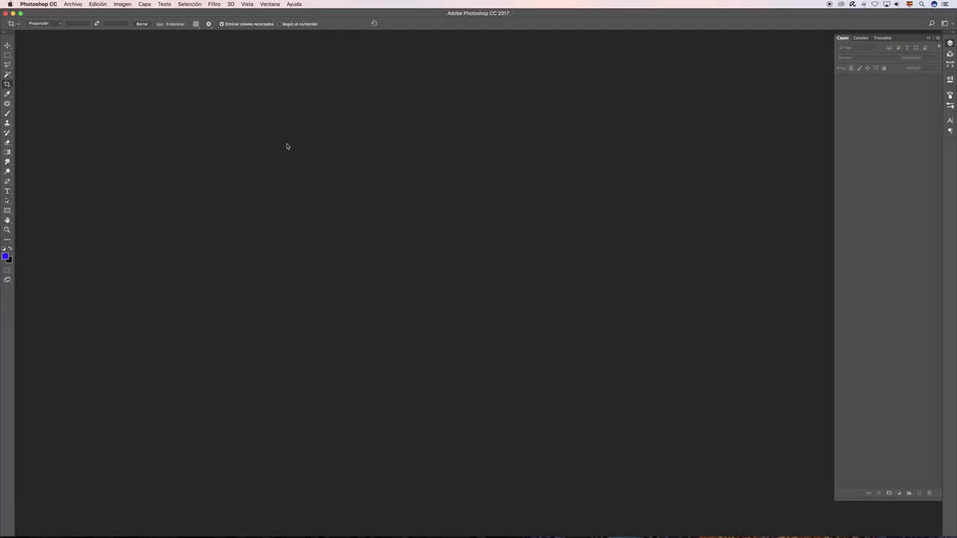
Create a new 210 × 210 mm, 300 ppi document from the saved Lienzo cuadrado preset
{"action": "key", "text": "super+n"}
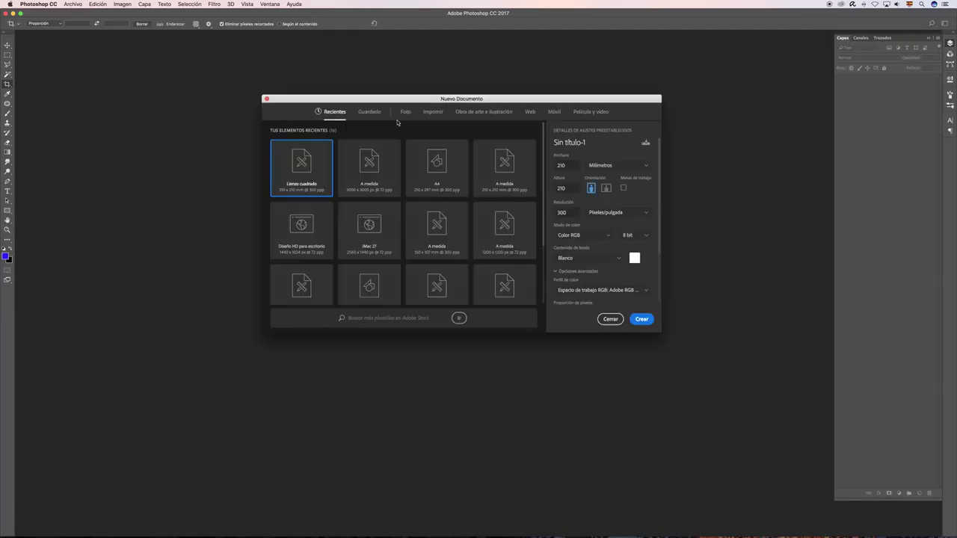
{"action": "left_click", "coordinate": [369, 112]}
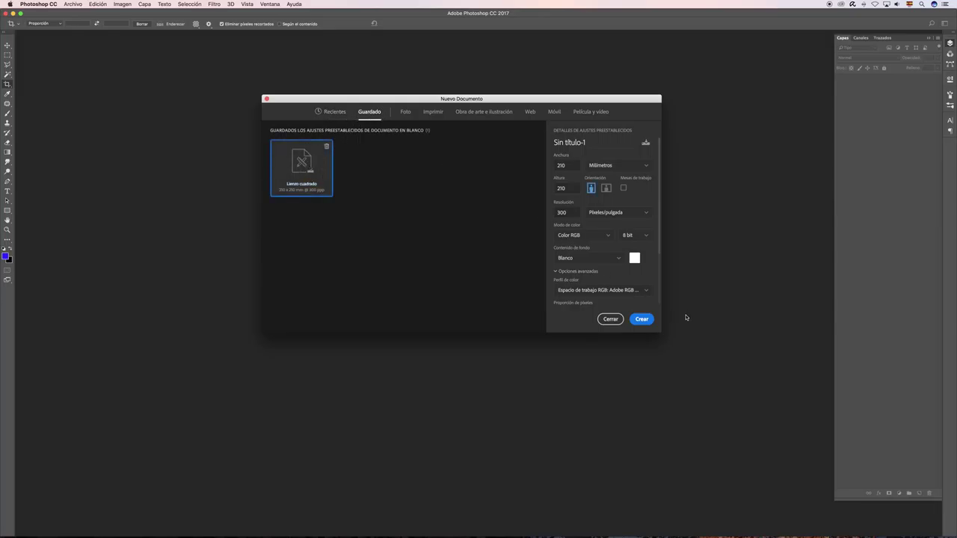
{"action": "left_click", "coordinate": [642, 320]}
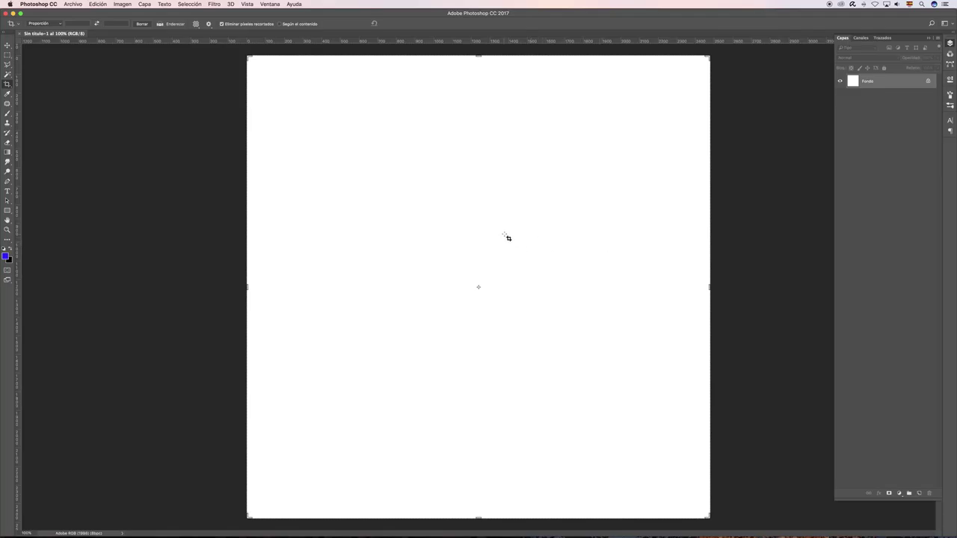
Switch to full-screen view, preview a crop rotation, then return it to level
{"action": "key", "text": "f"}
{"action": "key", "text": "v"}
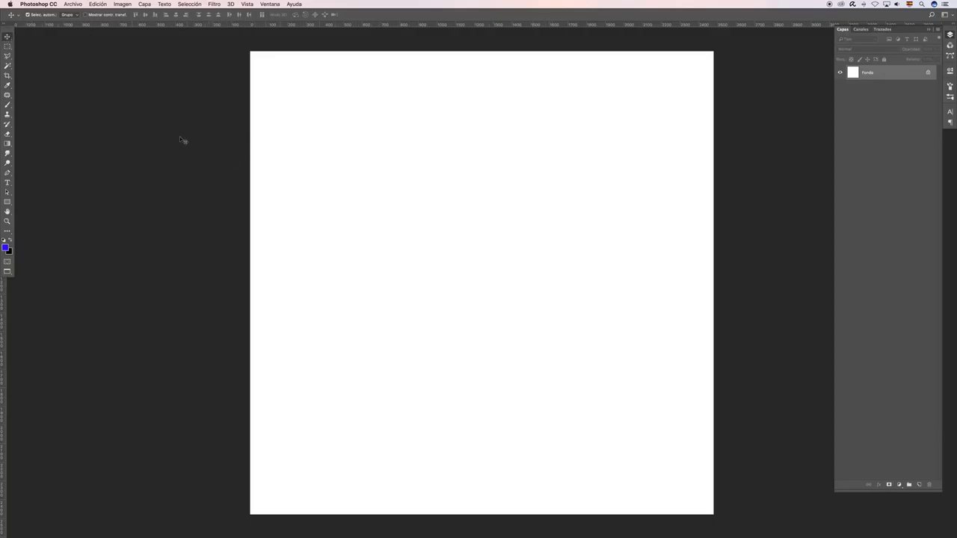
{"action": "key", "text": "c"}
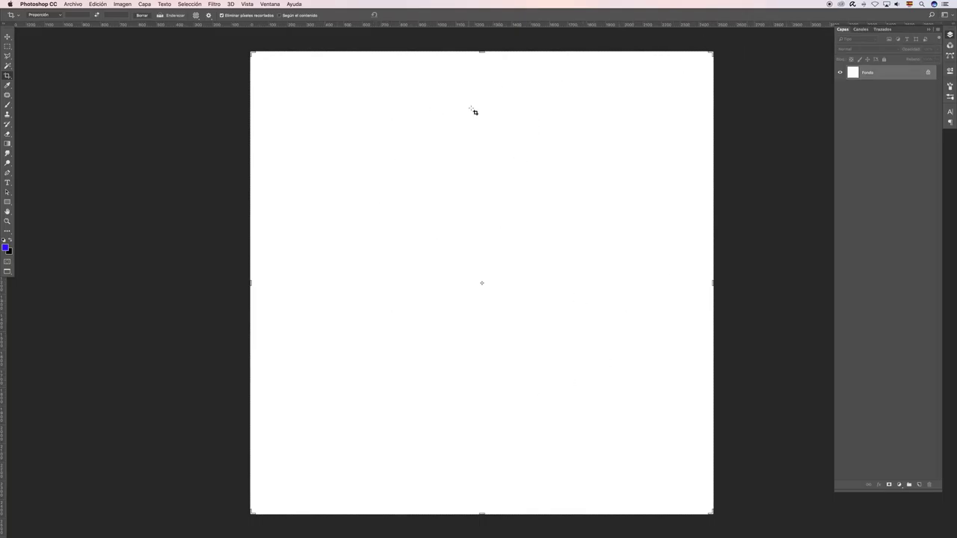
{"action": "mouse_move", "coordinate": [235, 73]}
{"action": "left_mouse_down"}
{"action": "mouse_move", "coordinate": [234, 196]}
{"action": "mouse_move", "coordinate": [448, 104]}
{"action": "mouse_move", "coordinate": [364, 105]}
{"action": "mouse_move", "coordinate": [319, 140]}
{"action": "left_mouse_up"}
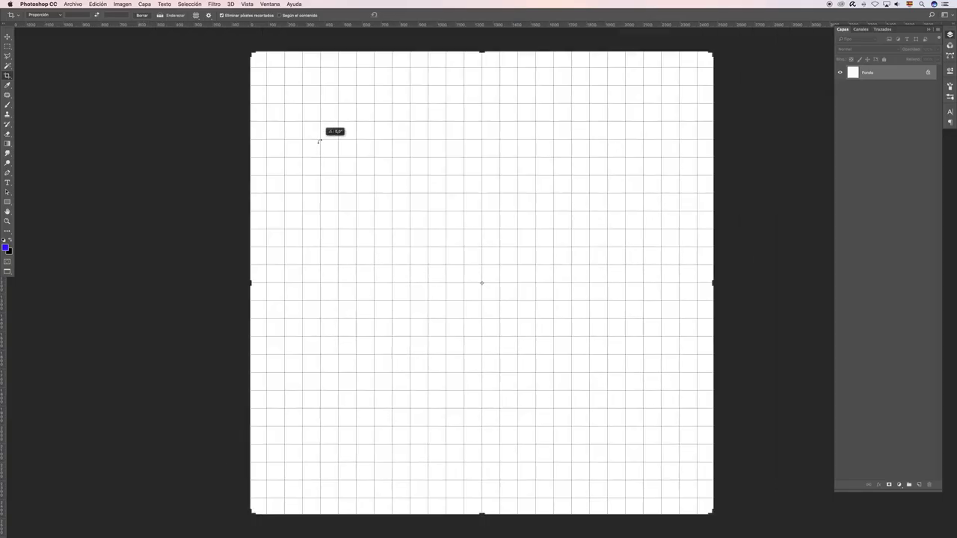
{"action": "left_click_drag", "start_coordinate": [320, 140], "coordinate": [319, 140]}
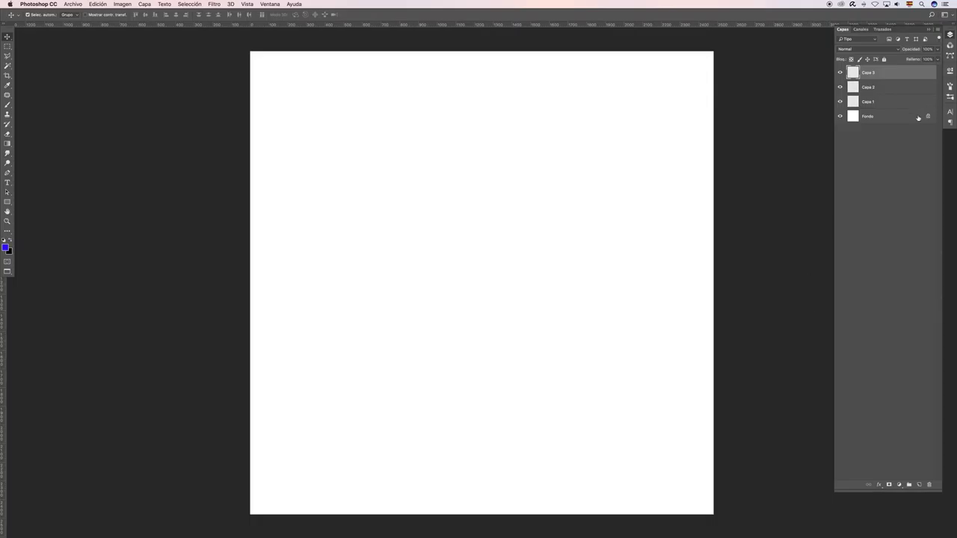
Delete the white Fondo background layer to leave a transparent canvas, and open Preferences
{"action": "left_click", "coordinate": [898, 119]}
{"action": "key", "text": "Delete"}
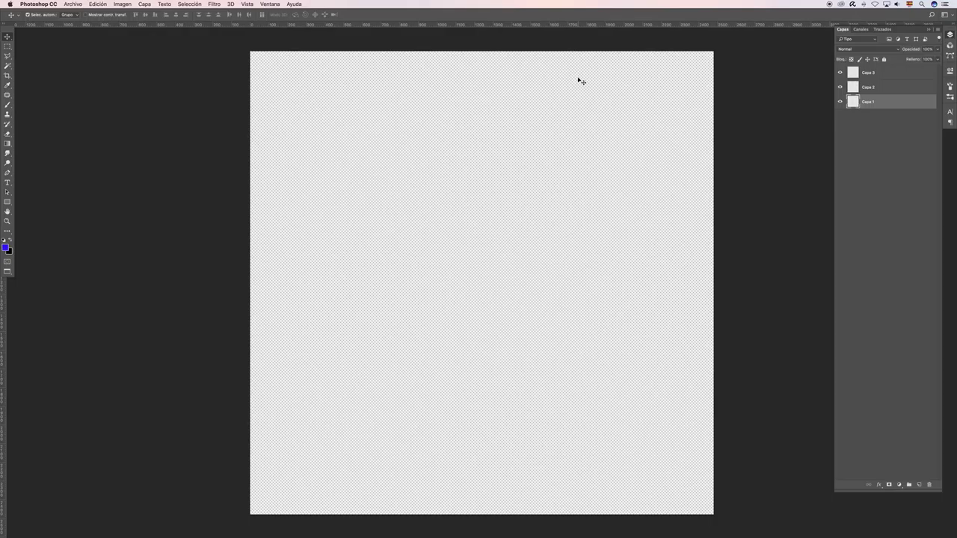
{"action": "key", "text": "i"}
{"action": "key", "text": "super+k"}
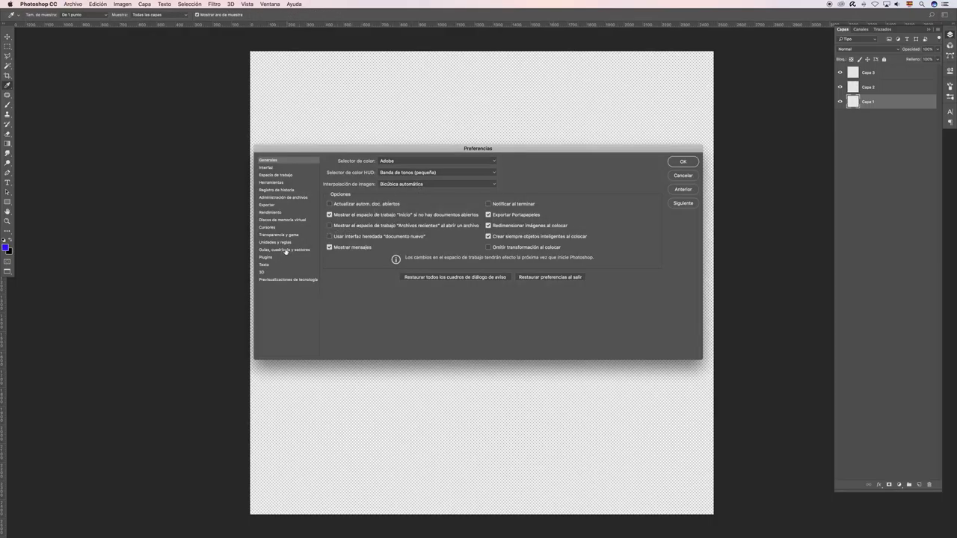
In Transparencia y gama, try light, medium and dark checkerboard grid colours, then close Preferences
{"action": "left_click", "coordinate": [287, 235]}
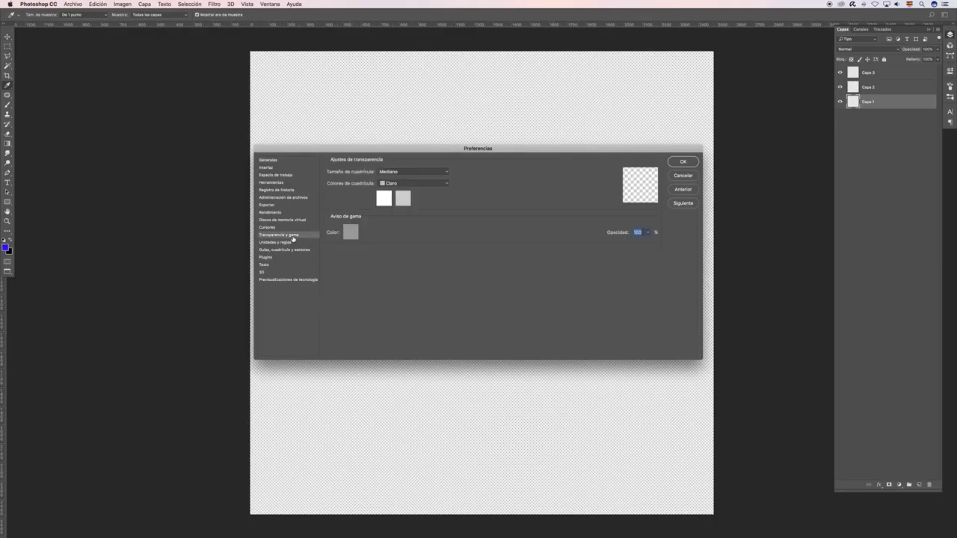
{"action": "left_click", "coordinate": [434, 184]}
{"action": "left_click", "coordinate": [413, 162]}
{"action": "left_click", "coordinate": [448, 187]}
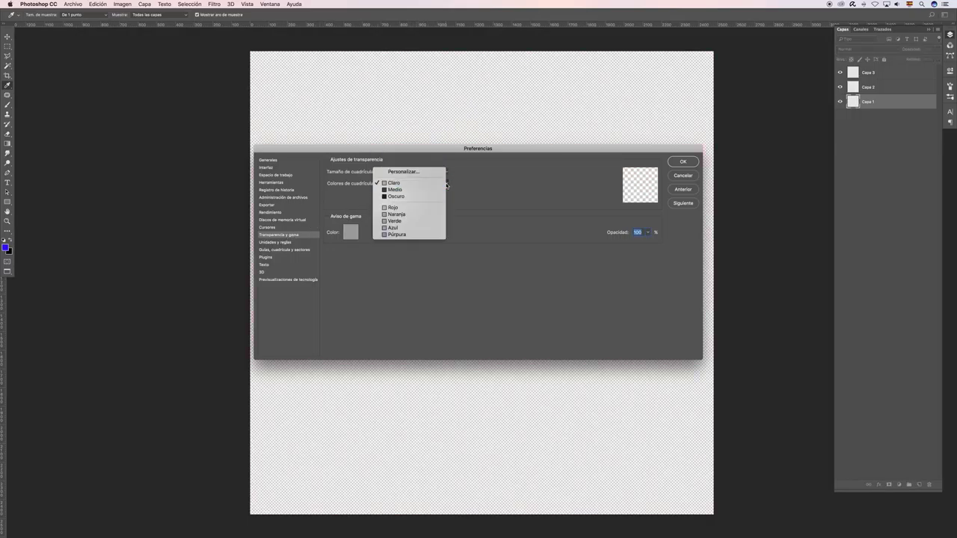
{"action": "left_click", "coordinate": [444, 191]}
{"action": "left_click", "coordinate": [444, 184]}
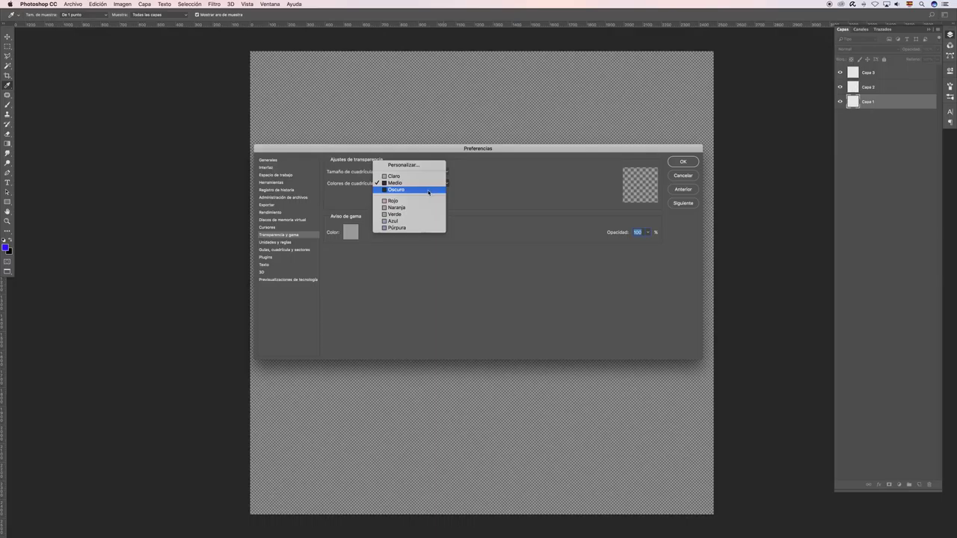
{"action": "left_click", "coordinate": [444, 186]}
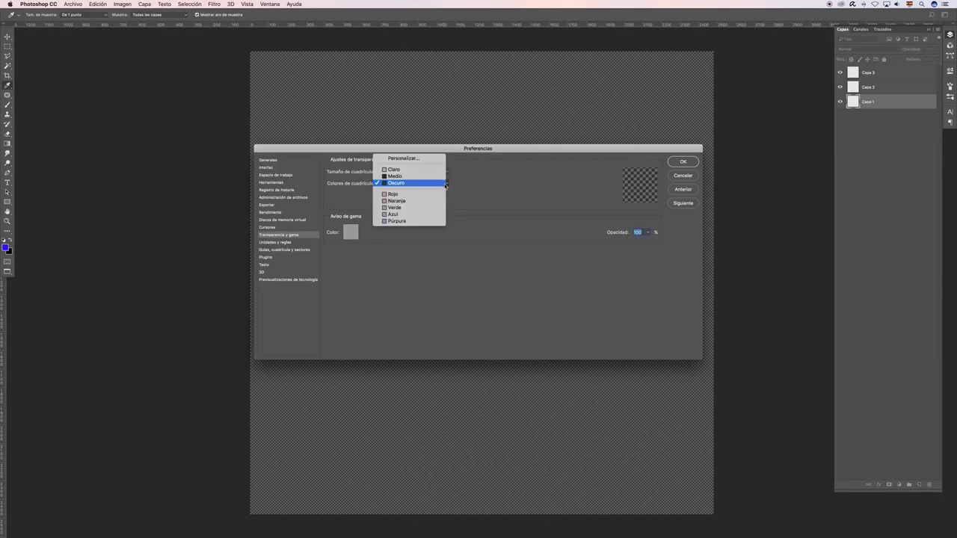
{"action": "left_click", "coordinate": [411, 208]}
{"action": "left_click", "coordinate": [683, 162]}
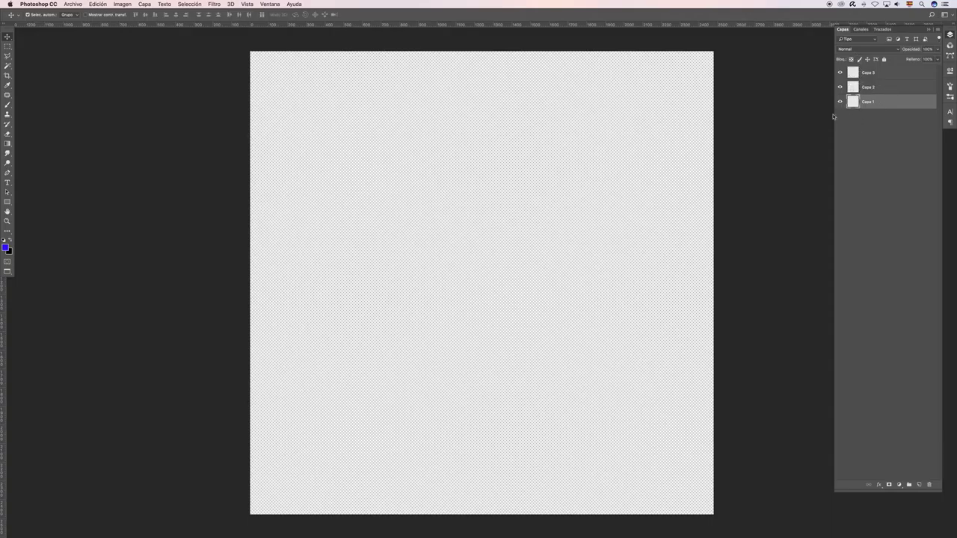
Rename the layers Azul, Rojo and Verde from bottom to top, then select Azul with the Brush tool
{"action": "double_click", "coordinate": [870, 102]}
{"action": "type", "text": "4"}
{"action": "type", "text": "Azul"}
{"action": "key", "text": "Return"}
{"action": "double_click", "coordinate": [868, 87]}
{"action": "type", "text": "Rojo"}
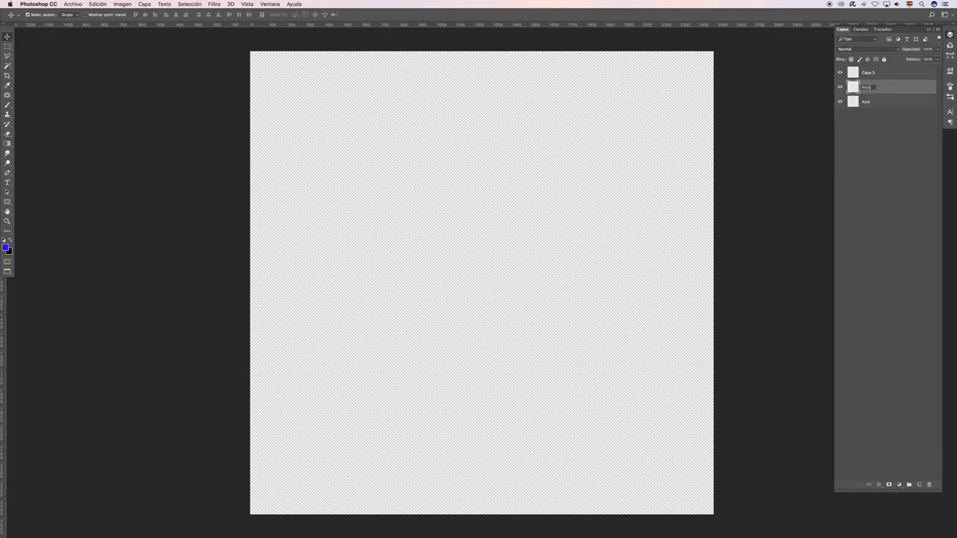
{"action": "key", "text": "Return"}
{"action": "double_click", "coordinate": [870, 73]}
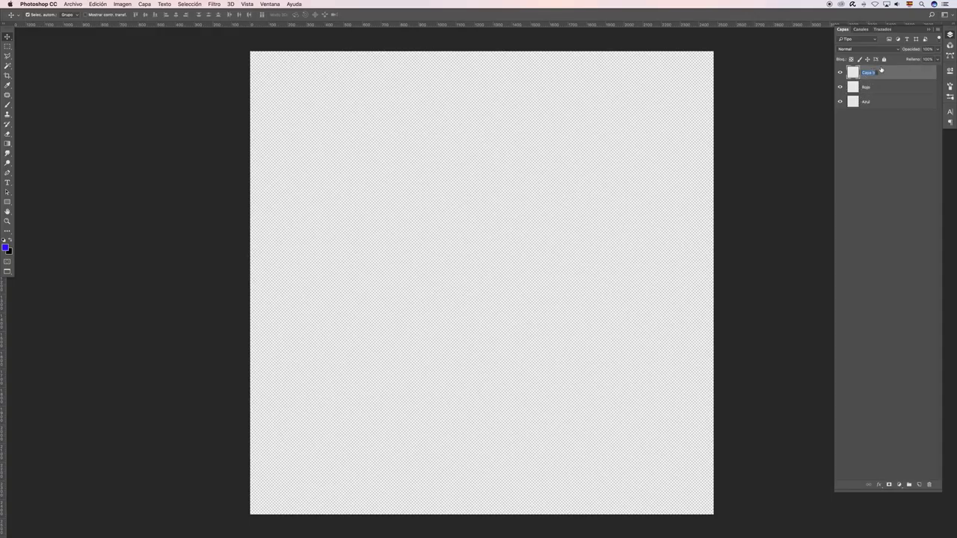
{"action": "type", "text": "Verde"}
{"action": "key", "text": "Return"}
{"action": "left_click", "coordinate": [882, 102]}
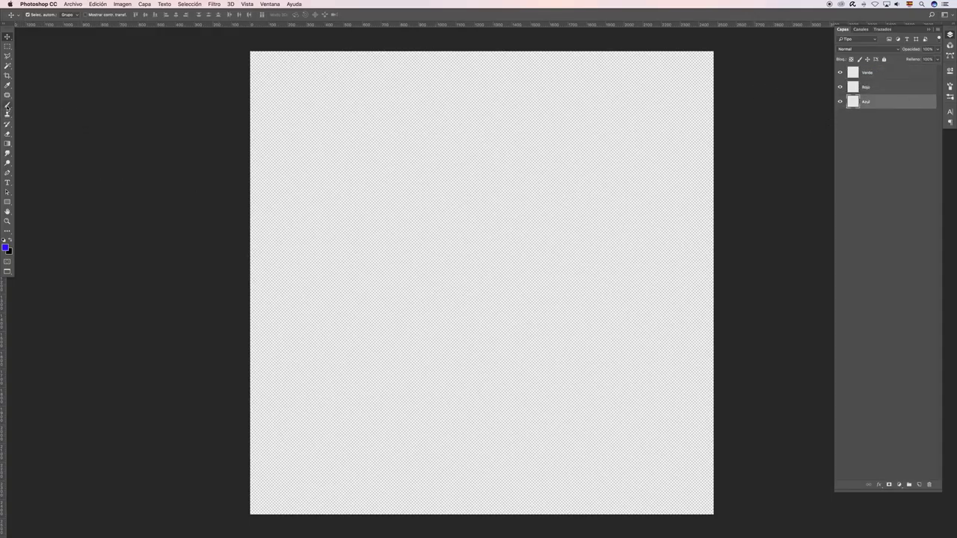
{"action": "left_click", "coordinate": [7, 106]}
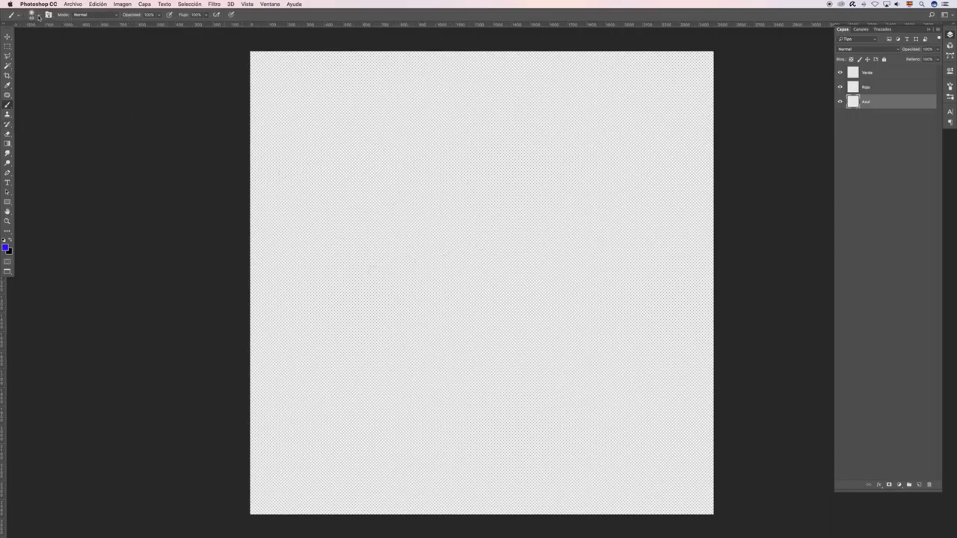
Set the brush to about 437 px and stamp a blue circle near the canvas centre on Azul
{"action": "left_click", "coordinate": [40, 17]}
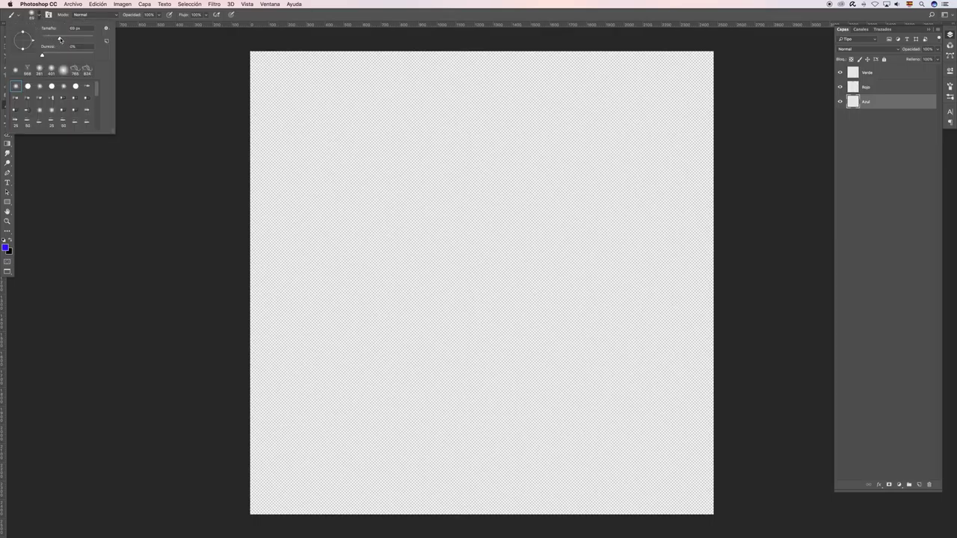
{"action": "mouse_move", "coordinate": [60, 39]}
{"action": "left_mouse_down"}
{"action": "mouse_move", "coordinate": [80, 39]}
{"action": "mouse_move", "coordinate": [94, 55]}
{"action": "left_mouse_up"}
{"action": "left_click_drag", "start_coordinate": [82, 37], "coordinate": [86, 38]}
{"action": "key", "text": "Return"}
{"action": "left_click", "coordinate": [475, 257]}
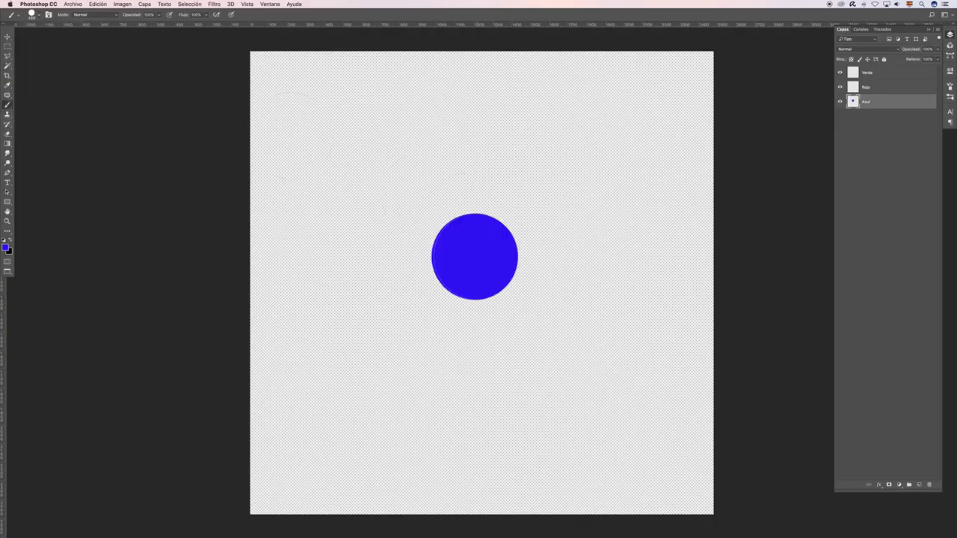
On the Rojo layer, switch to red and stamp a red circle up-left of the blue one
{"action": "left_click", "coordinate": [871, 87]}
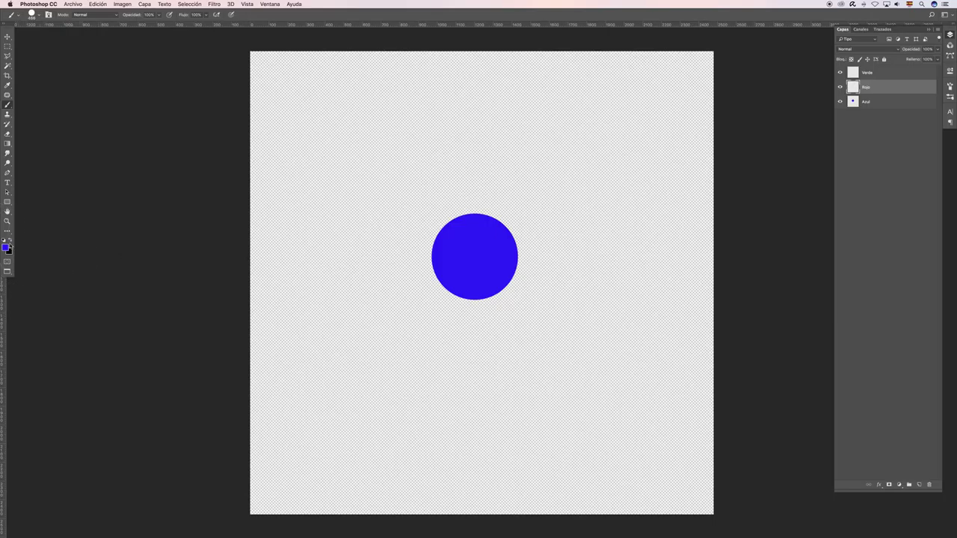
{"action": "left_click", "coordinate": [7, 248]}
{"action": "left_click_drag", "start_coordinate": [577, 146], "coordinate": [580, 122]}
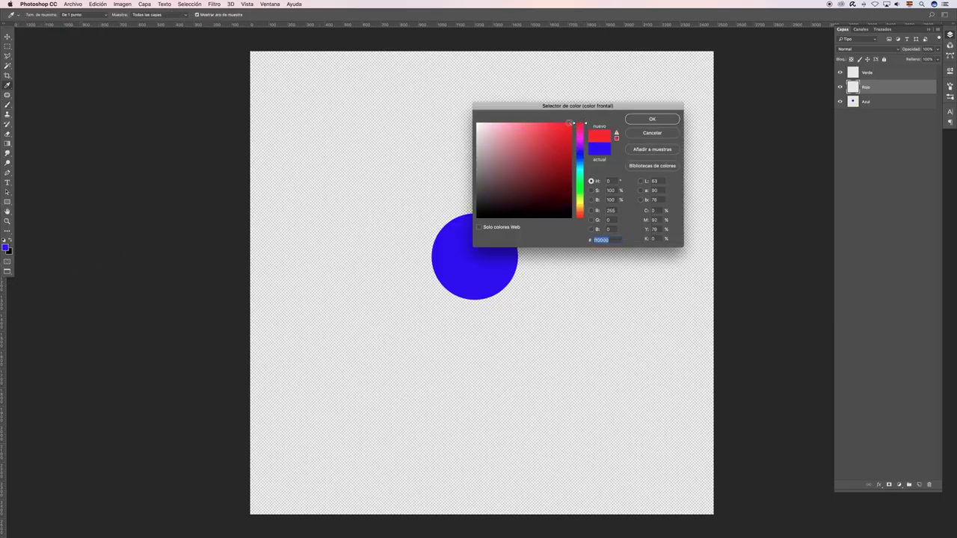
{"action": "left_click", "coordinate": [652, 119]}
{"action": "left_click", "coordinate": [450, 237]}
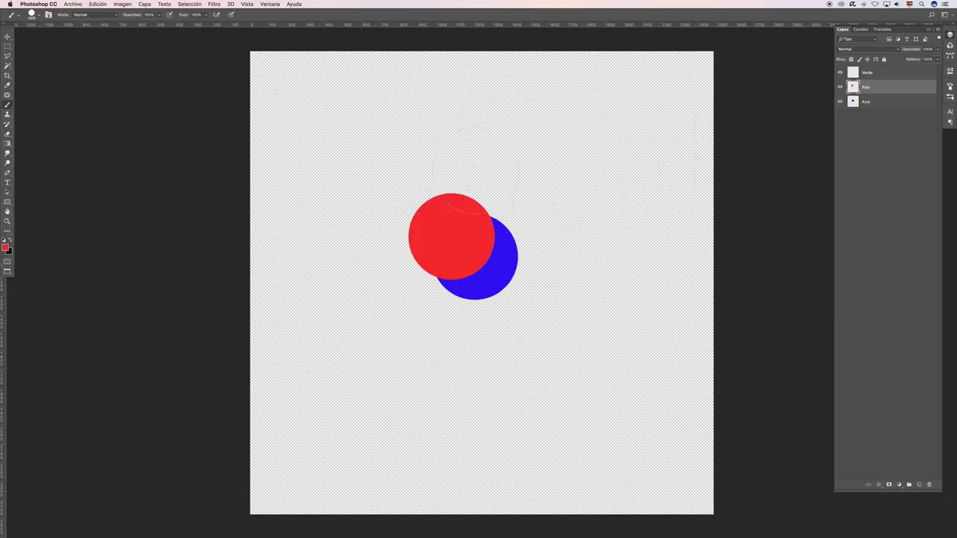
Switch to green and stamp a green circle on Verde, up-left of the red one
{"action": "left_click", "coordinate": [7, 248]}
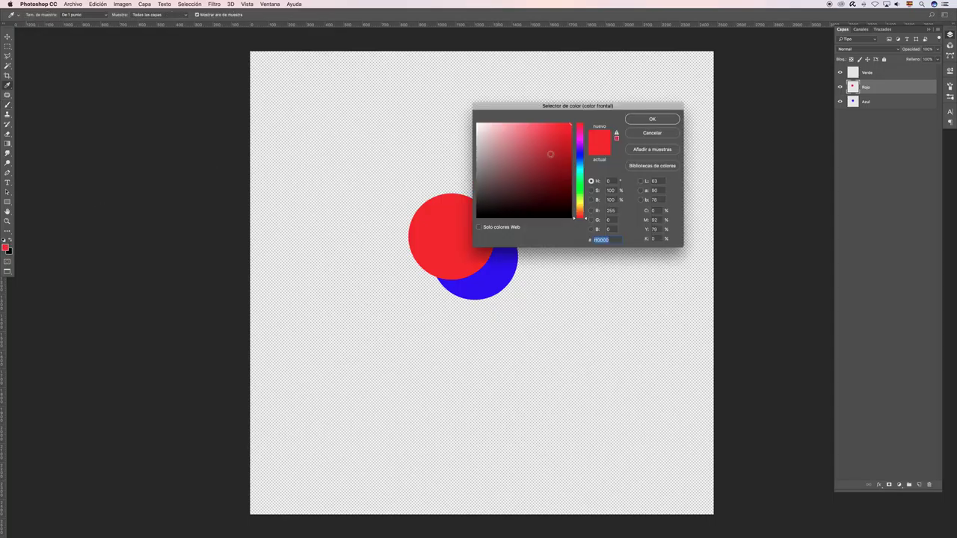
{"action": "left_click", "coordinate": [584, 188]}
{"action": "left_click", "coordinate": [632, 121]}
{"action": "left_click", "coordinate": [877, 73]}
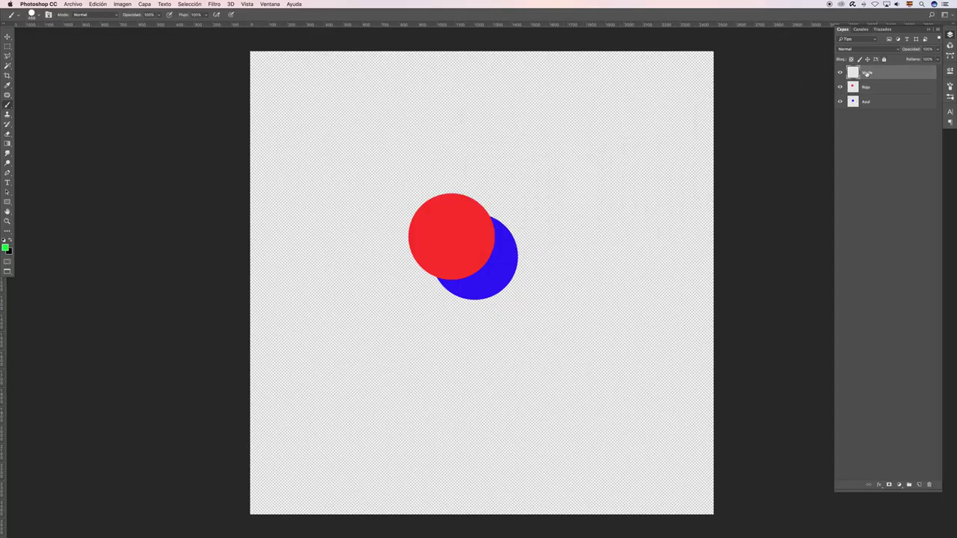
{"action": "left_click", "coordinate": [436, 221]}
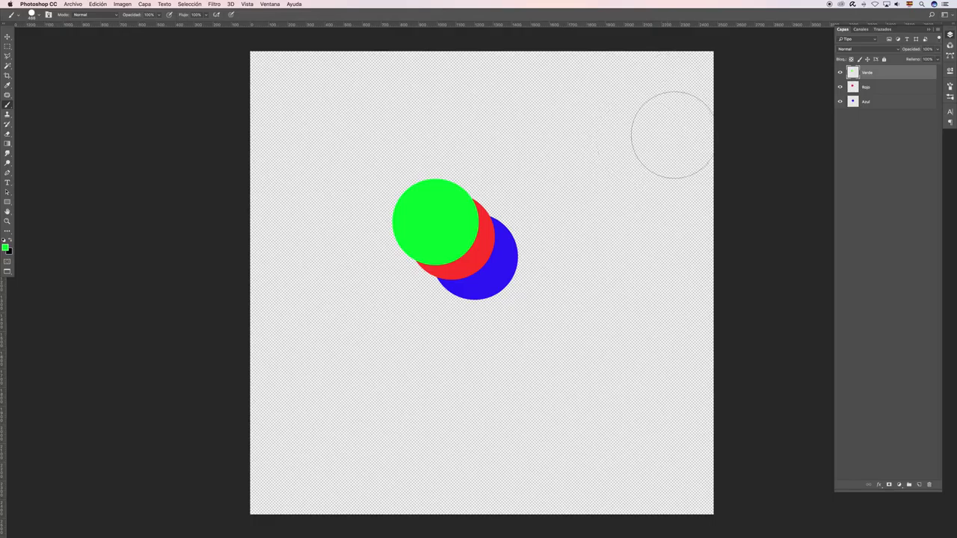
{"action": "key", "text": "v"}
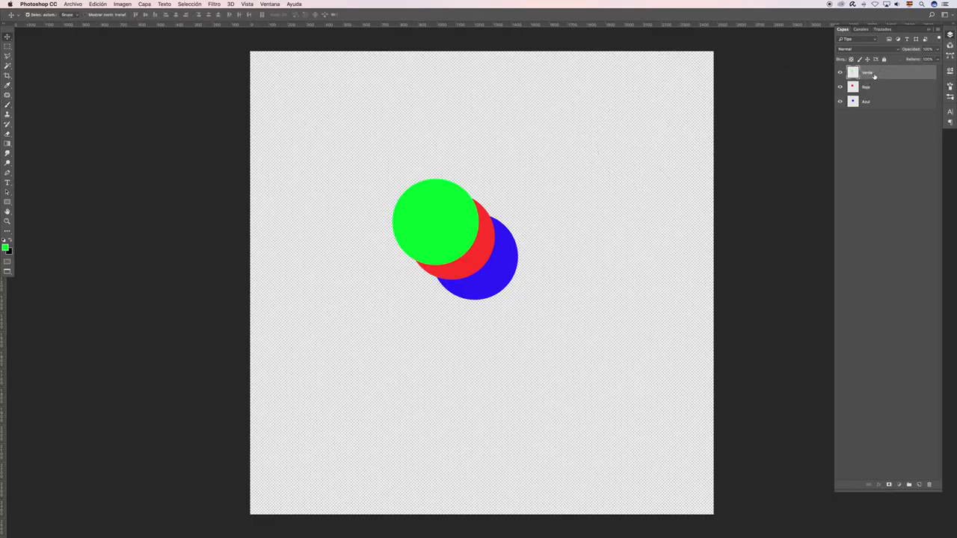
Reorder layers to Azul over Rojo over Verde, then toggle the circles' visibility off and on
{"action": "mouse_move", "coordinate": [876, 75]}
{"action": "left_mouse_down"}
{"action": "mouse_move", "coordinate": [878, 105]}
{"action": "mouse_move", "coordinate": [888, 107]}
{"action": "left_mouse_up"}
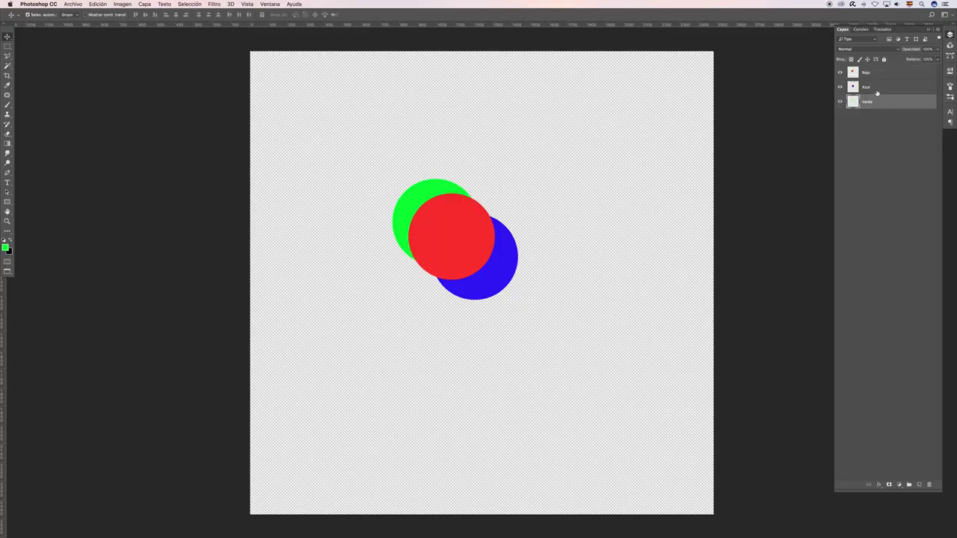
{"action": "left_click_drag", "start_coordinate": [872, 74], "coordinate": [875, 96]}
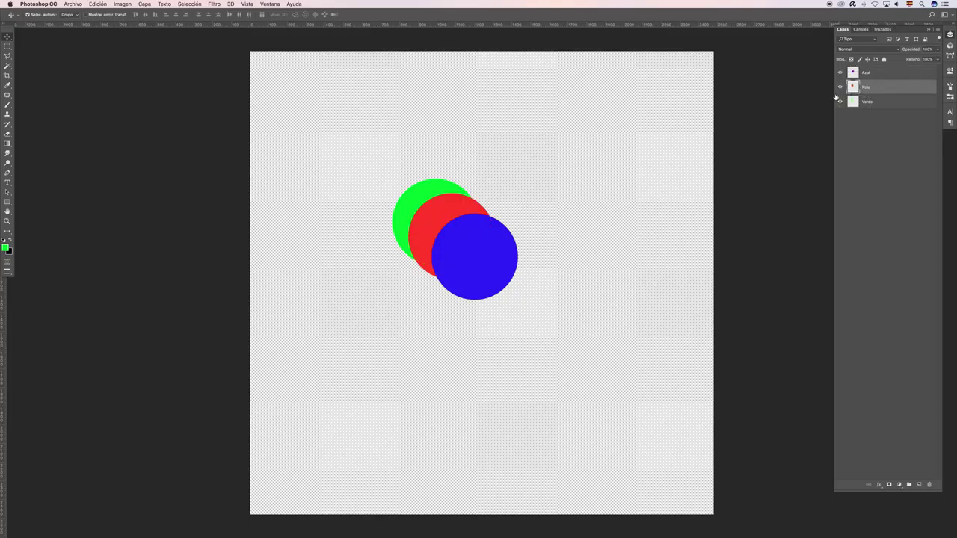
{"action": "left_click", "coordinate": [840, 73]}
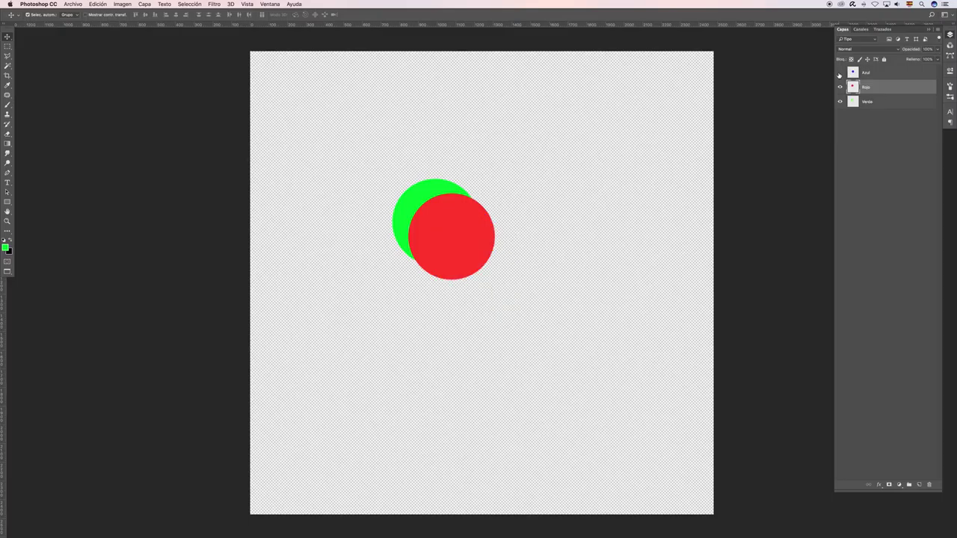
{"action": "left_click", "coordinate": [840, 73]}
{"action": "left_click", "coordinate": [839, 73]}
{"action": "left_click", "coordinate": [840, 101]}
{"action": "left_click", "coordinate": [840, 73]}
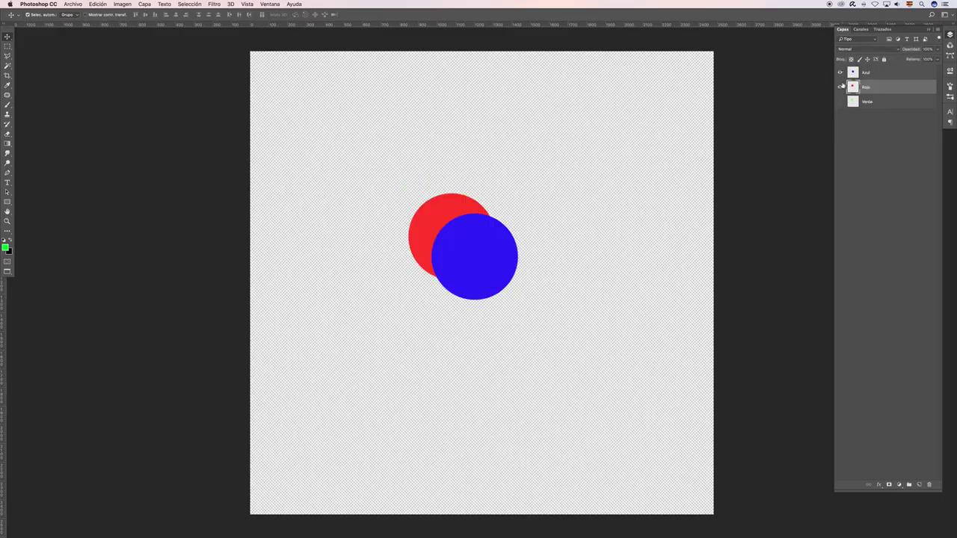
{"action": "left_click", "coordinate": [840, 101]}
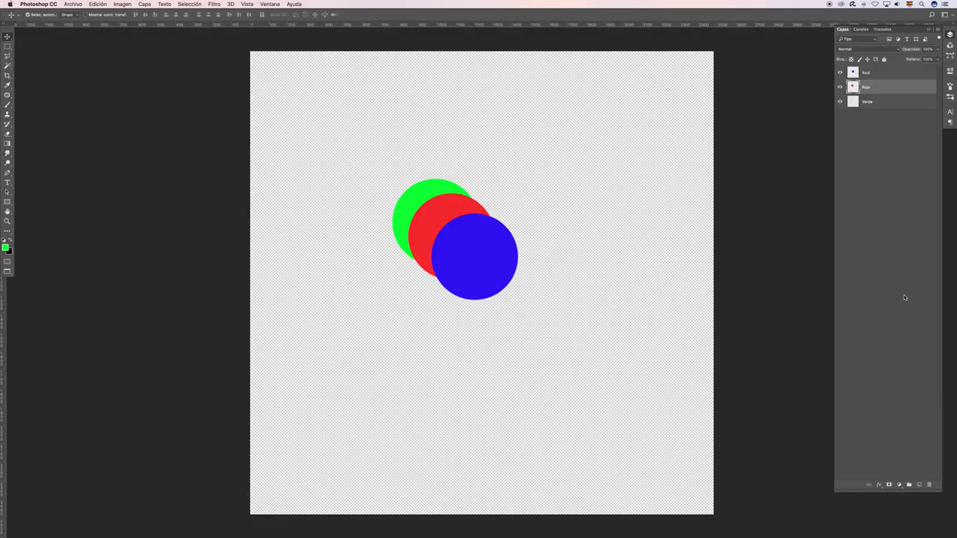
{"action": "left_click", "coordinate": [890, 103]}
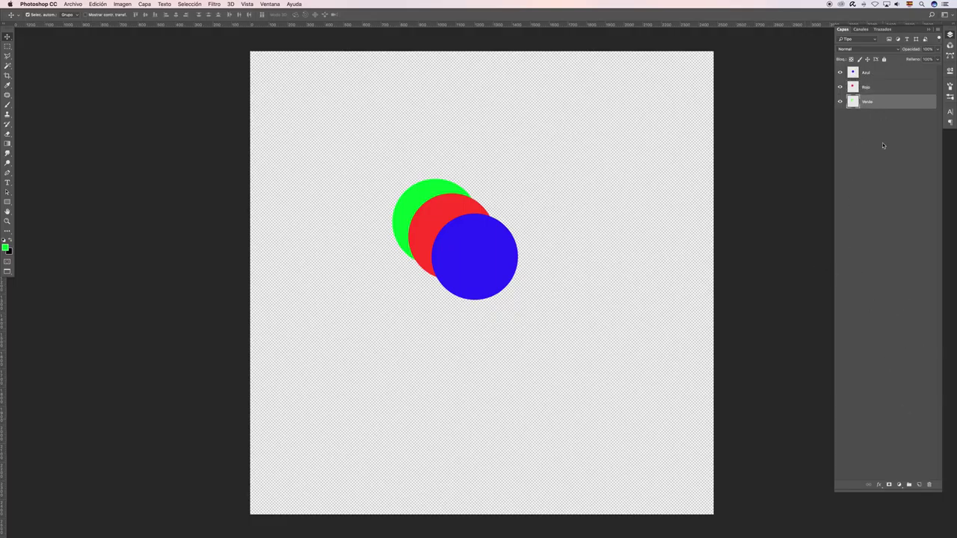
{"action": "left_click", "coordinate": [919, 485]}
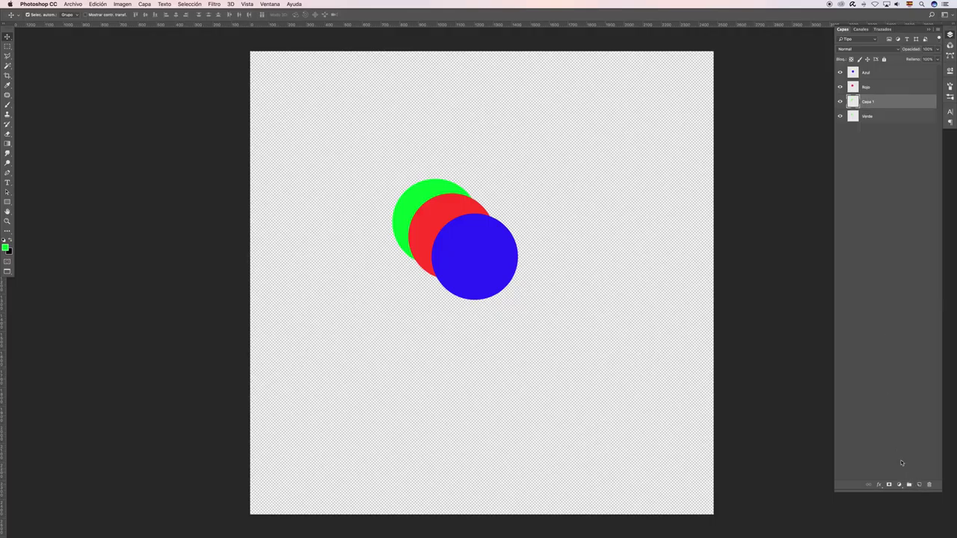
{"action": "left_click", "coordinate": [881, 74]}
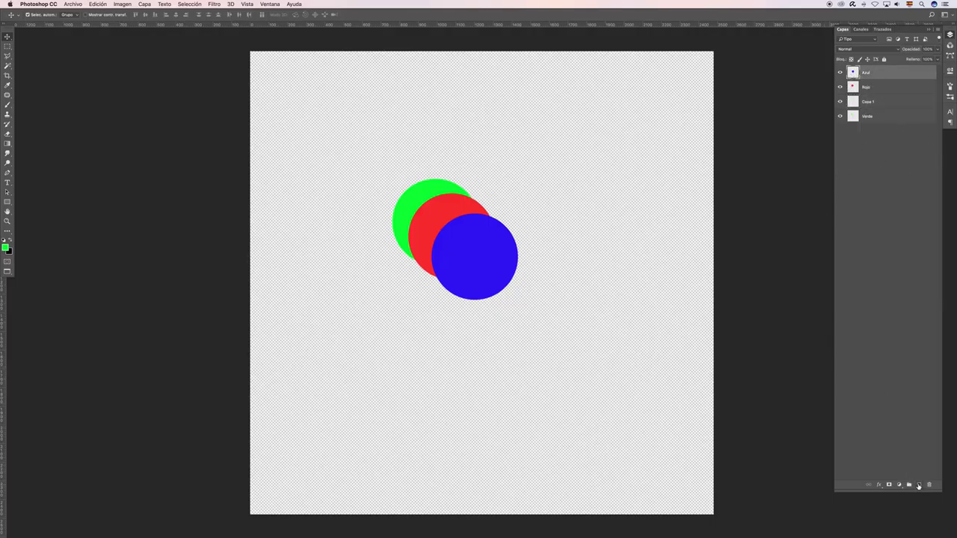
{"action": "left_click", "coordinate": [920, 484]}
{"action": "left_click", "coordinate": [886, 116], "text": "super"}
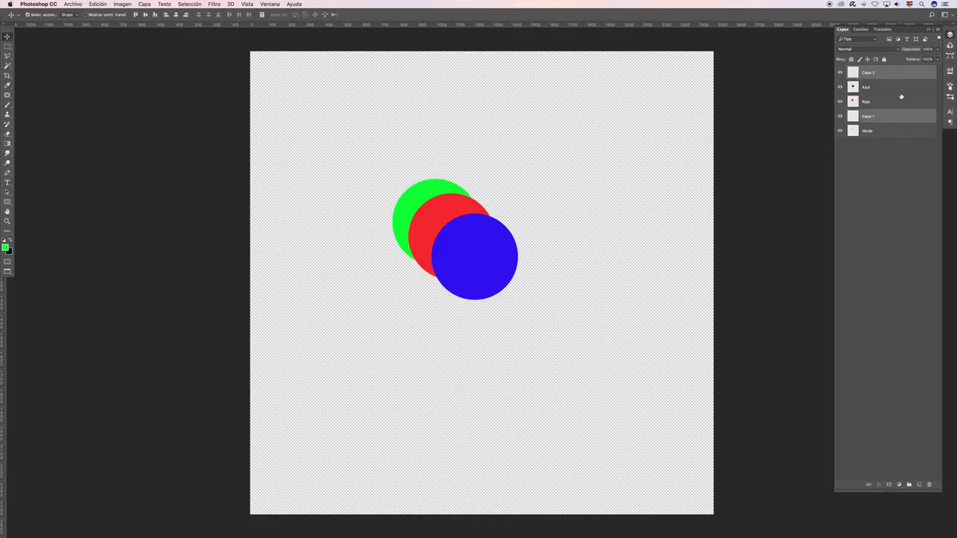
{"action": "key", "text": "Delete"}
{"action": "left_click", "coordinate": [893, 103]}
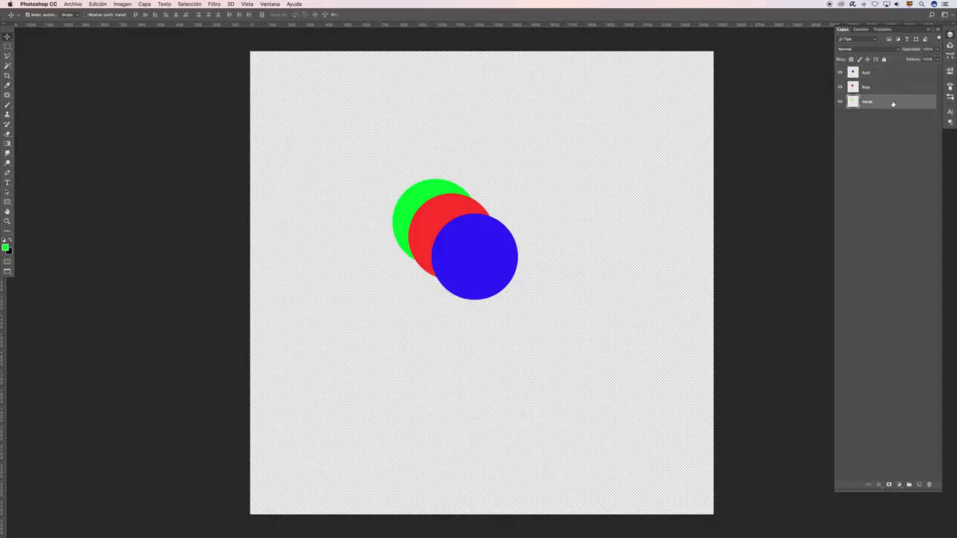
{"action": "left_click", "coordinate": [885, 60]}
Drag the red circle up-right and blue down-left of green, undo two moves, and deselect layers
{"action": "mouse_move", "coordinate": [444, 196]}
{"action": "left_mouse_down"}
{"action": "mouse_move", "coordinate": [411, 176]}
{"action": "mouse_move", "coordinate": [528, 126]}
{"action": "left_mouse_up"}
{"action": "left_click_drag", "start_coordinate": [468, 263], "coordinate": [357, 164]}
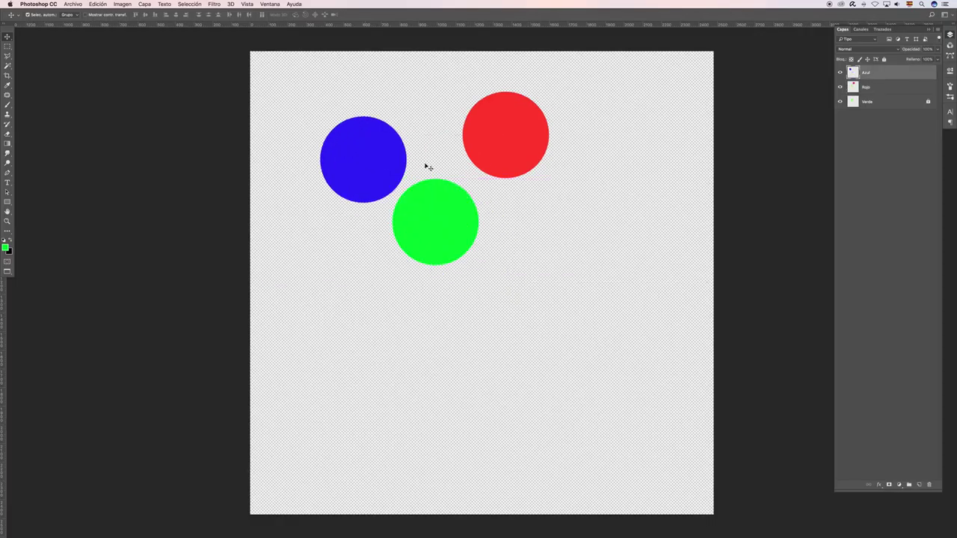
{"action": "left_click_drag", "start_coordinate": [405, 143], "coordinate": [427, 276]}
{"action": "left_click_drag", "start_coordinate": [520, 140], "coordinate": [601, 133]}
{"action": "key", "text": "ctrl+alt+z"}
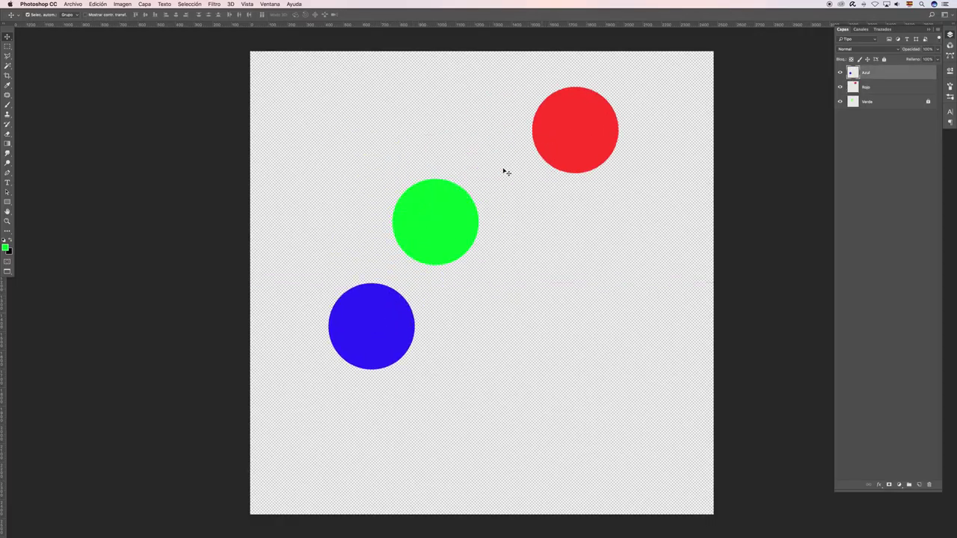
{"action": "key", "text": "ctrl+alt+z"}
{"action": "left_click", "coordinate": [896, 111]}
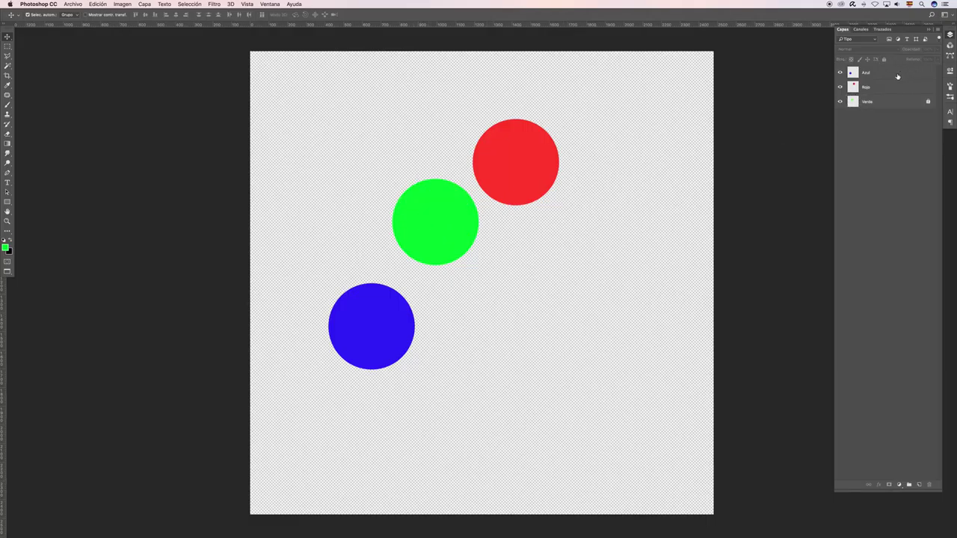
Turn off Verde's Lock All and Lock Image Pixels, then reselect Verde with the Move tool
{"action": "left_click", "coordinate": [913, 103]}
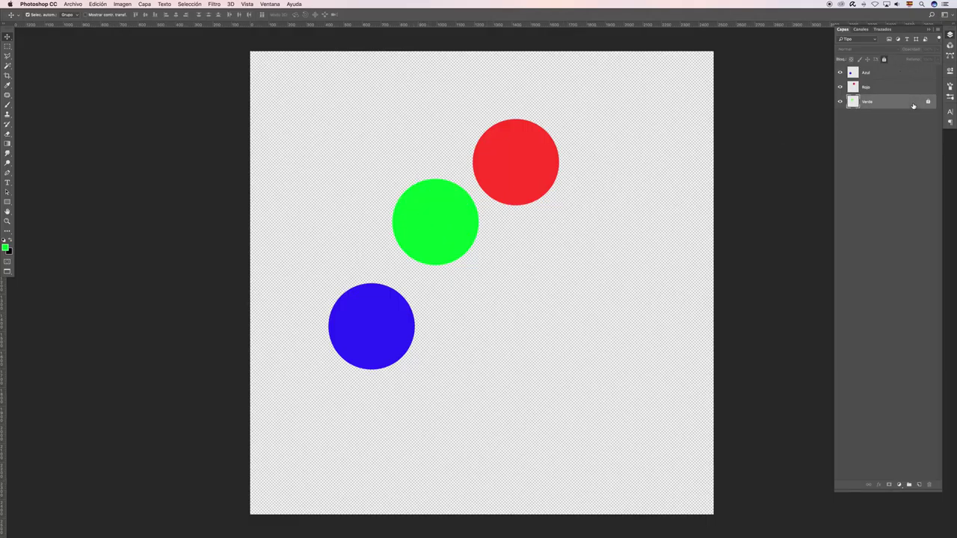
{"action": "left_click", "coordinate": [885, 60]}
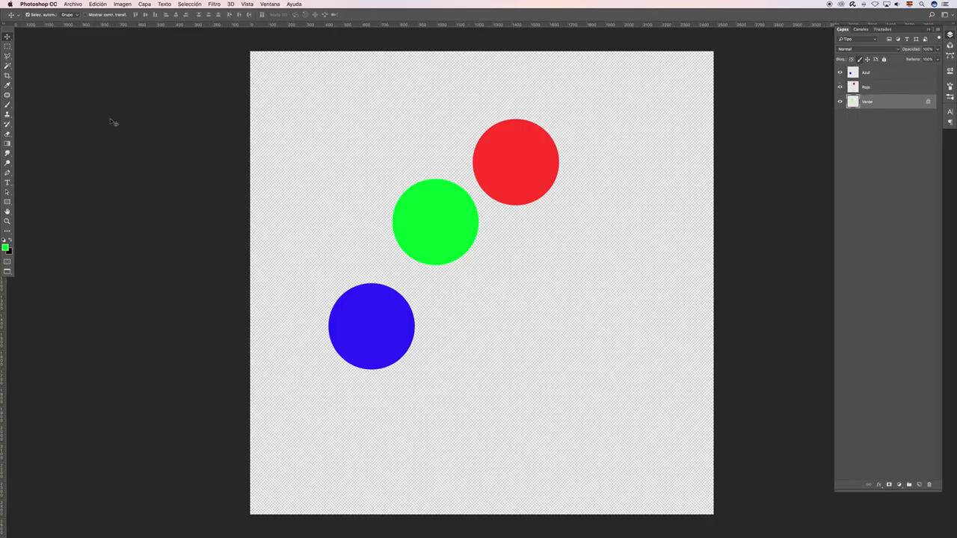
{"action": "left_click", "coordinate": [7, 104]}
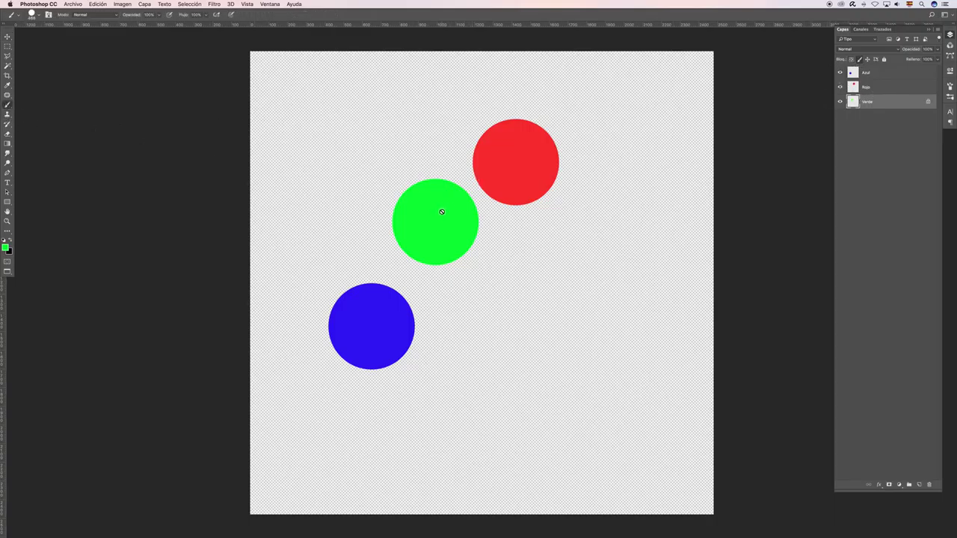
{"action": "left_click", "coordinate": [859, 60]}
{"action": "left_click", "coordinate": [8, 37]}
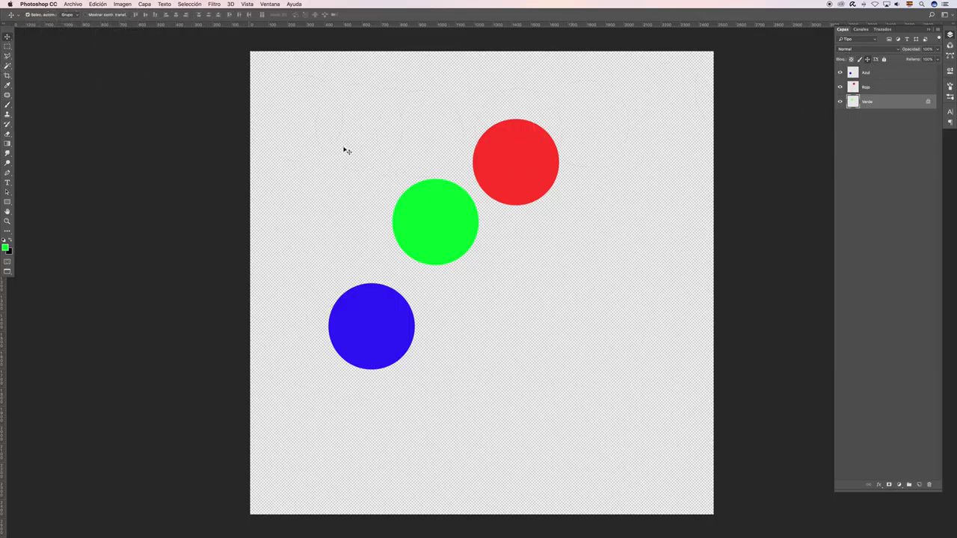
{"action": "left_click", "coordinate": [423, 209]}
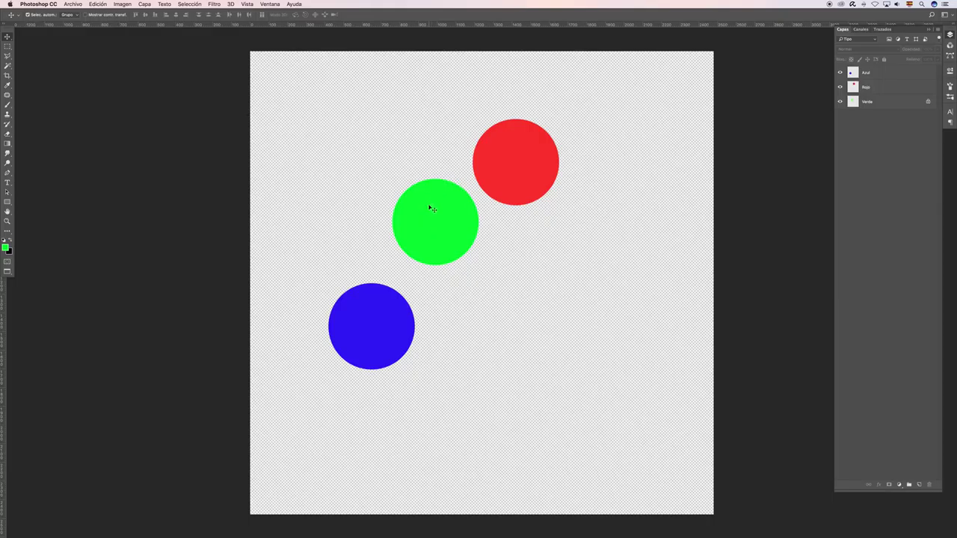
{"action": "left_click", "coordinate": [915, 102]}
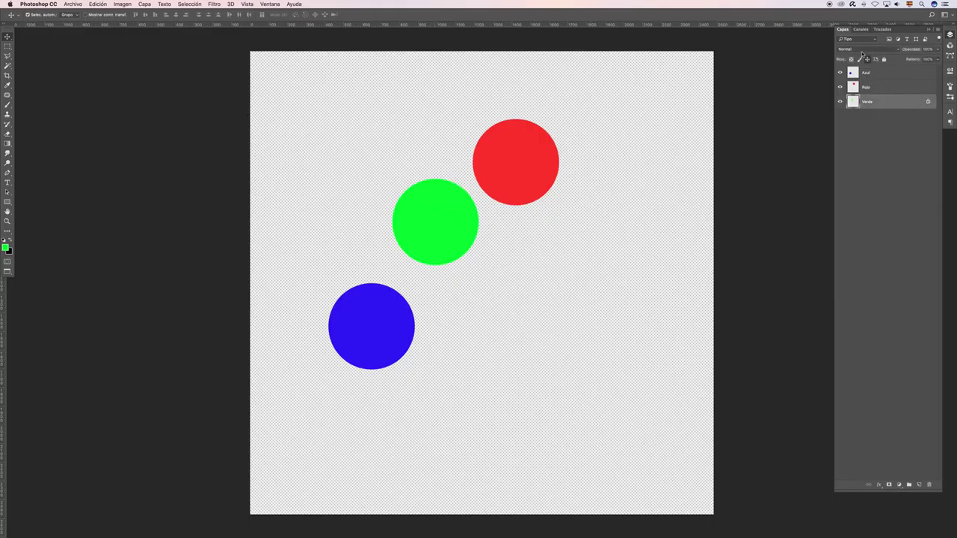
Link the Rojo and Verde layers and drag both circles down-right together
{"action": "left_click", "coordinate": [912, 88], "text": "shift"}
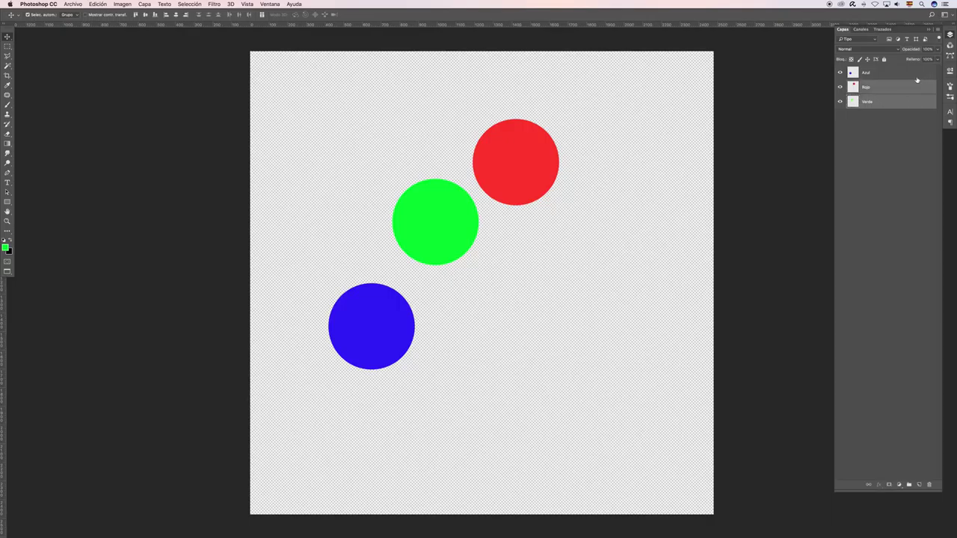
{"action": "right_click", "coordinate": [914, 89]}
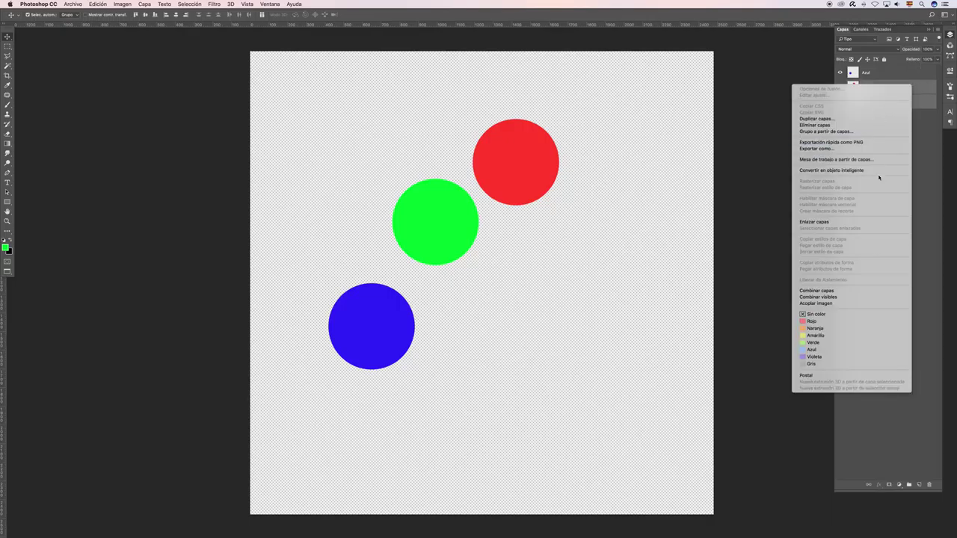
{"action": "left_click", "coordinate": [854, 223]}
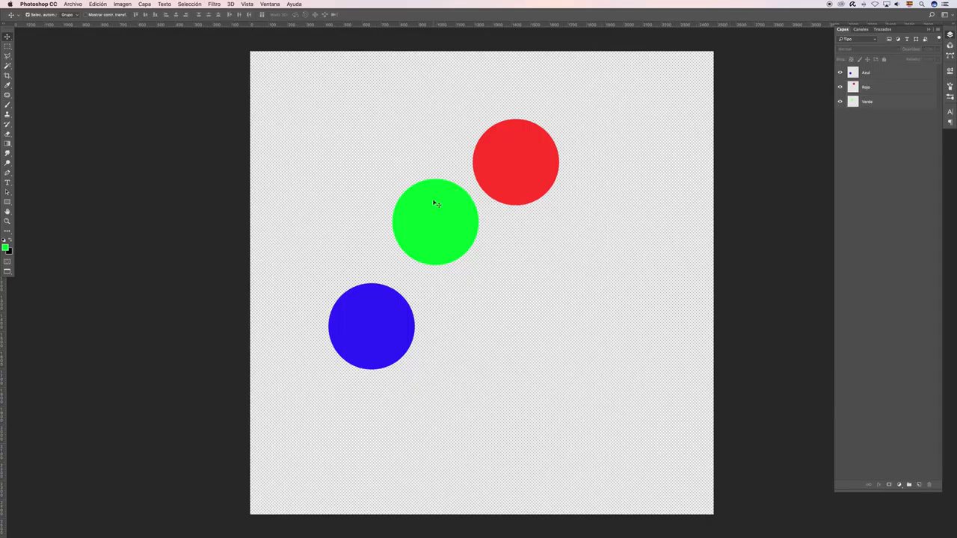
{"action": "left_click_drag", "start_coordinate": [436, 207], "coordinate": [468, 227]}
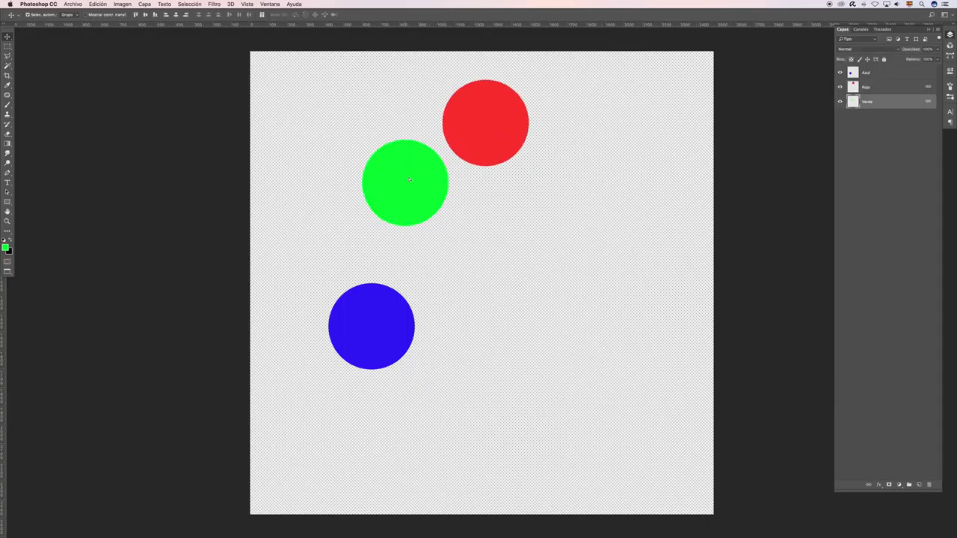
Unlink the Rojo and Verde layers with Desvincular capas
{"action": "left_click", "coordinate": [914, 88], "text": "shift"}
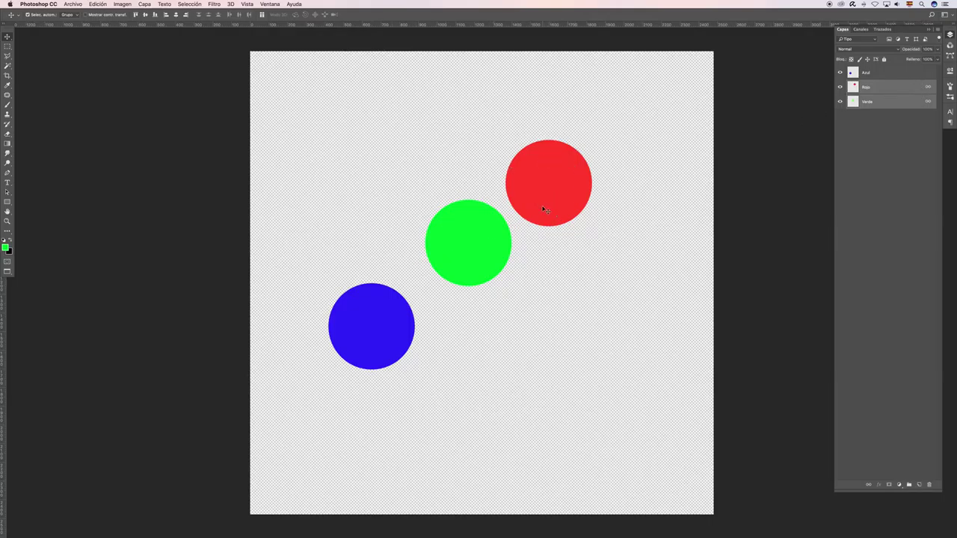
{"action": "right_click", "coordinate": [905, 90]}
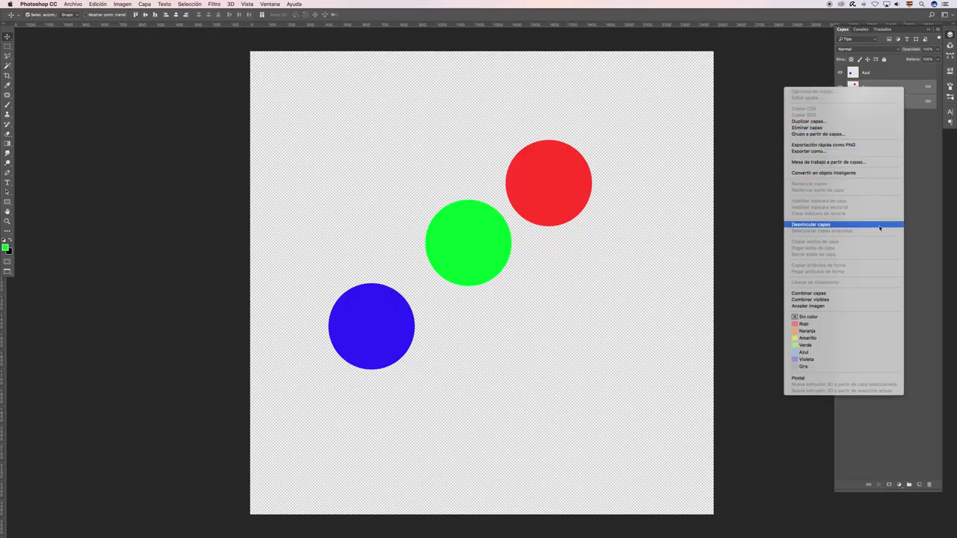
{"action": "left_click", "coordinate": [827, 225]}
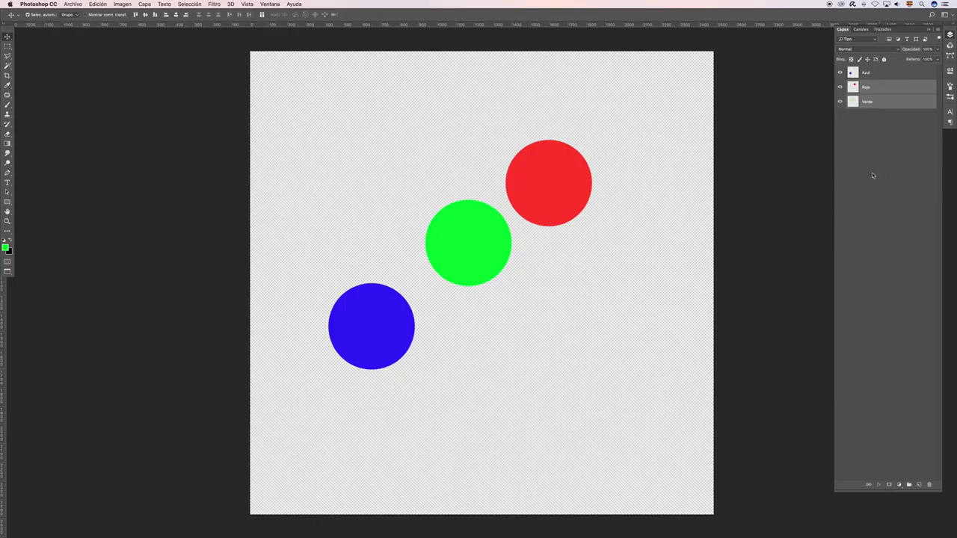
Group the Rojo and Verde layers into Grupo 1 and nudge their circles up-left
{"action": "left_click_drag", "start_coordinate": [885, 101], "coordinate": [909, 484]}
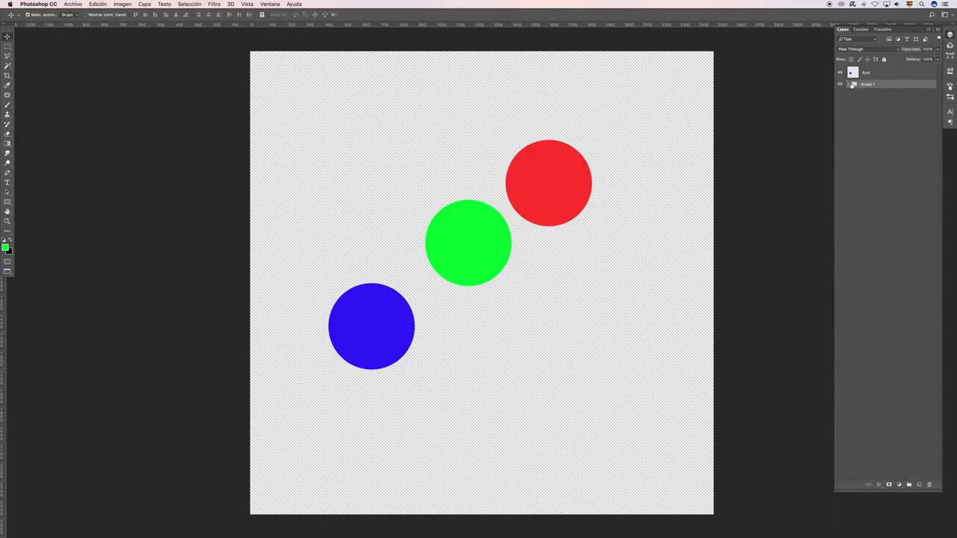
{"action": "left_click_drag", "start_coordinate": [568, 195], "coordinate": [569, 182]}
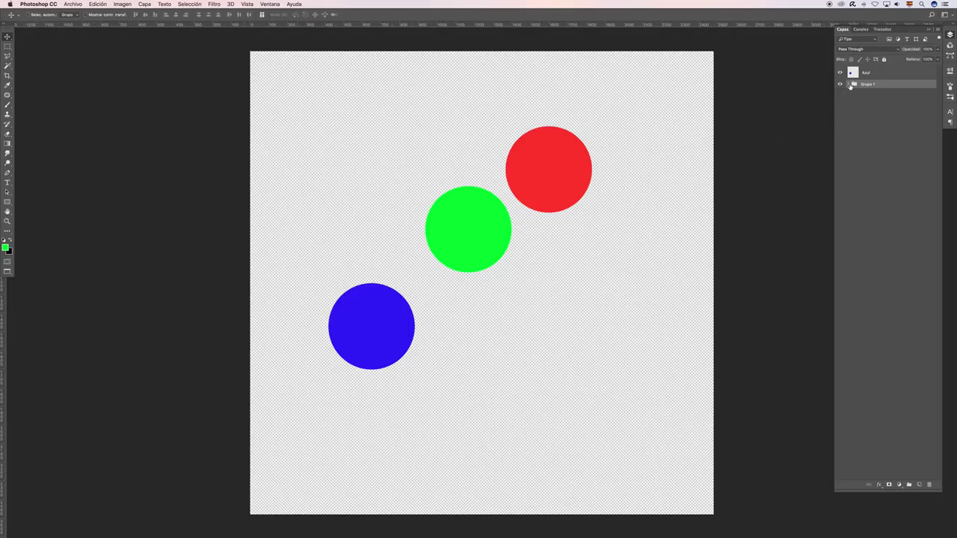
{"action": "left_click_drag", "start_coordinate": [529, 202], "coordinate": [517, 195]}
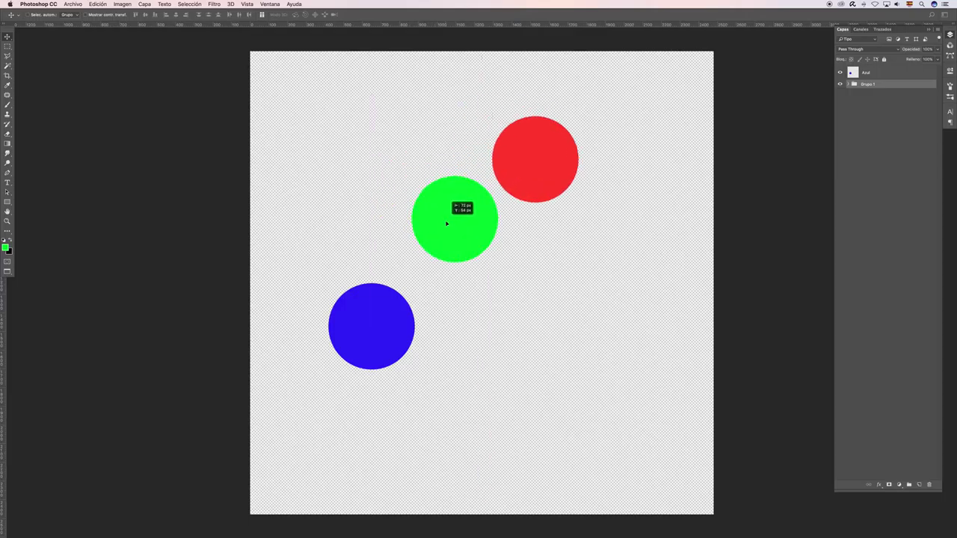
{"action": "left_click_drag", "start_coordinate": [453, 214], "coordinate": [452, 218]}
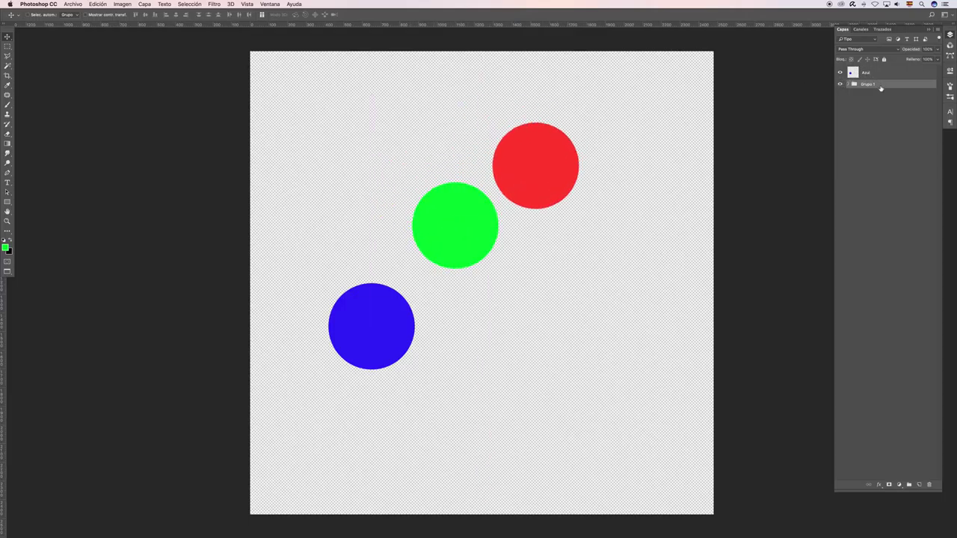
{"action": "left_click", "coordinate": [849, 85]}
Move the blue circle up and Grupo 1 up-right, then set Auto-Select to Capa
{"action": "left_click_drag", "start_coordinate": [372, 330], "coordinate": [368, 306]}
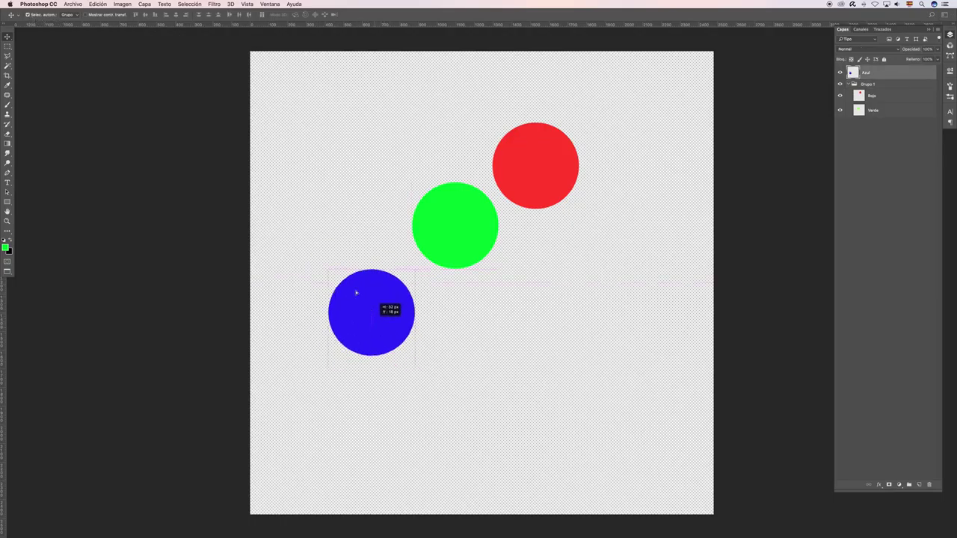
{"action": "mouse_move", "coordinate": [480, 228]}
{"action": "left_mouse_down"}
{"action": "mouse_move", "coordinate": [509, 216]}
{"action": "mouse_move", "coordinate": [498, 191]}
{"action": "left_mouse_up"}
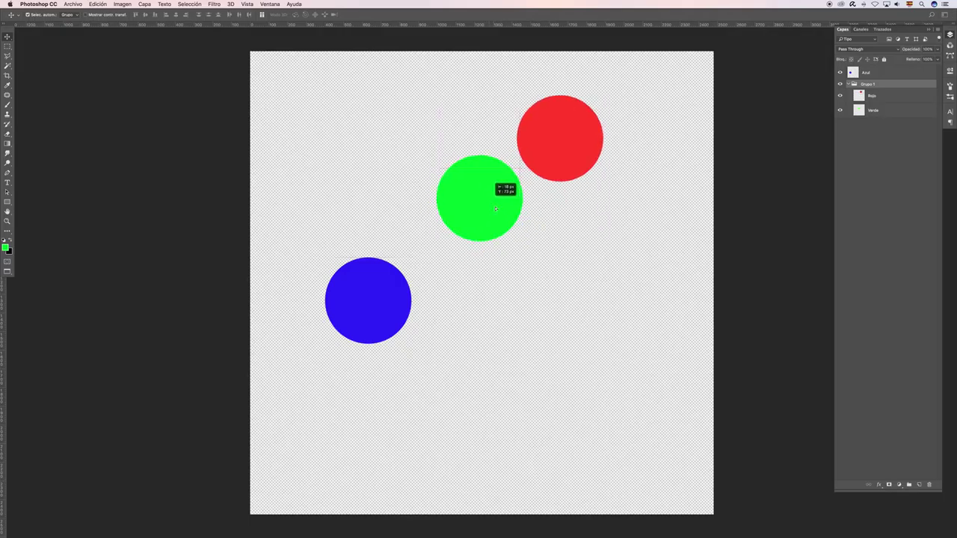
{"action": "left_click", "coordinate": [77, 17]}
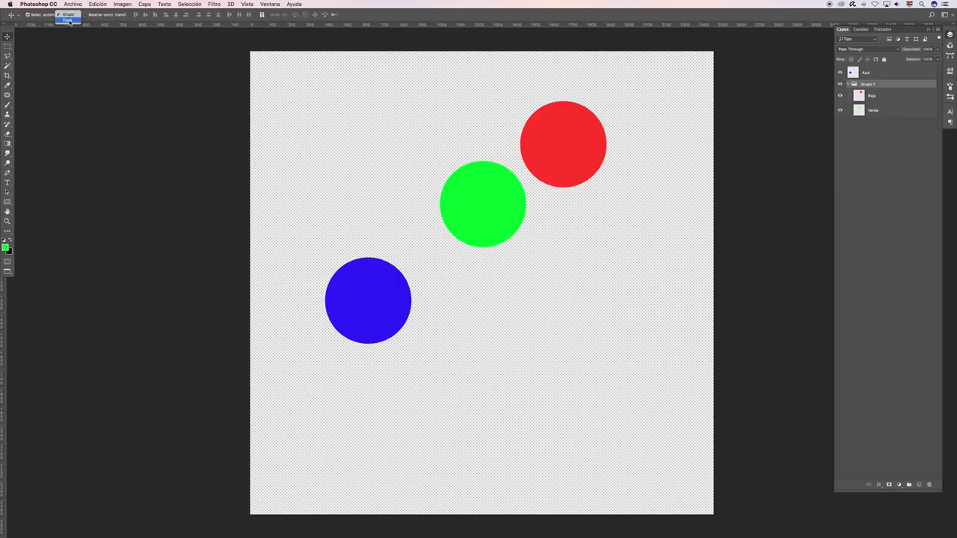
{"action": "left_click", "coordinate": [69, 21]}
Reposition red, blue and green circles individually, then switch Auto-Select to Grupo and shift the group down-right
{"action": "left_click_drag", "start_coordinate": [560, 152], "coordinate": [586, 137]}
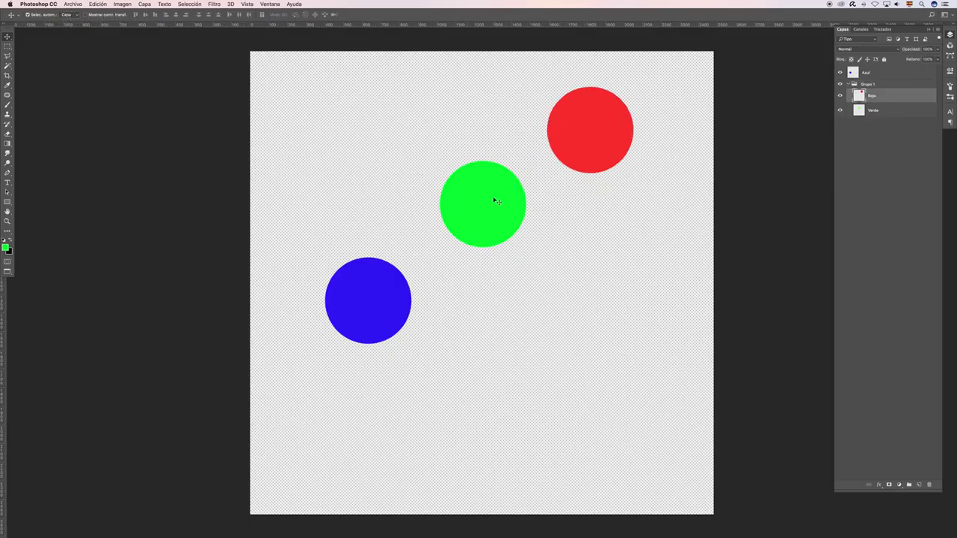
{"action": "left_click_drag", "start_coordinate": [394, 294], "coordinate": [388, 306]}
{"action": "left_click_drag", "start_coordinate": [478, 207], "coordinate": [453, 210]}
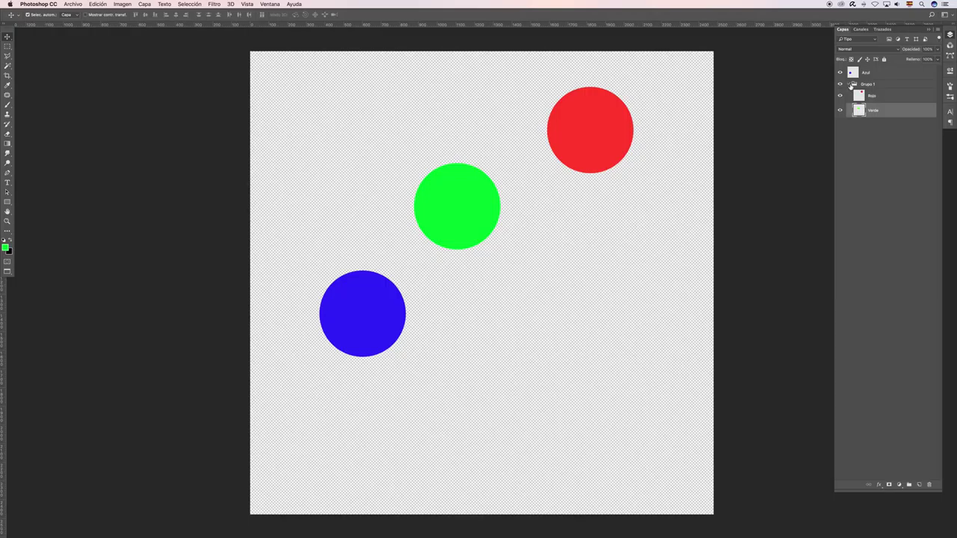
{"action": "left_click", "coordinate": [69, 14]}
{"action": "left_click", "coordinate": [73, 9]}
{"action": "mouse_move", "coordinate": [612, 129]}
{"action": "left_mouse_down"}
{"action": "mouse_move", "coordinate": [642, 149]}
{"action": "mouse_move", "coordinate": [631, 150]}
{"action": "left_mouse_up"}
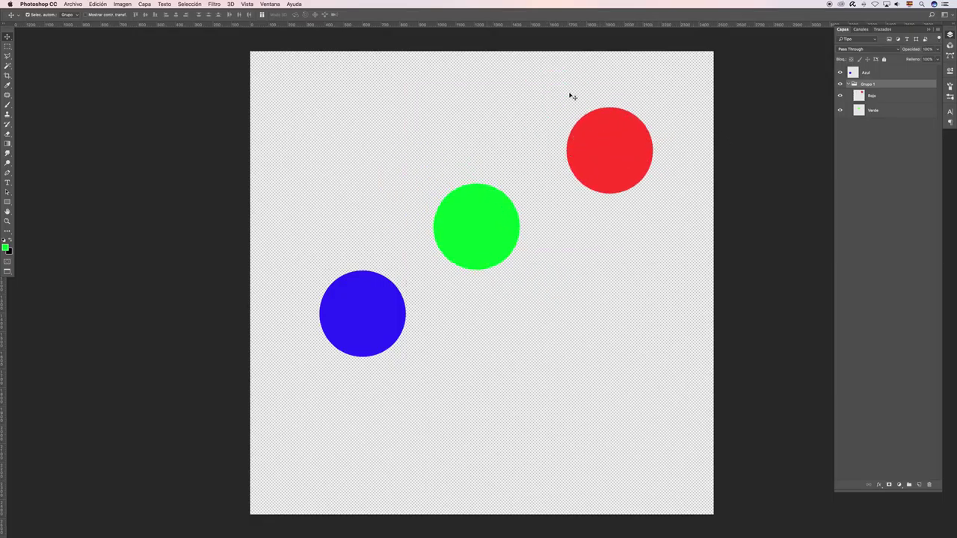
With Auto-Select on Capa, drag the blue, red and green circles into an overlapping cluster
{"action": "left_click", "coordinate": [76, 17]}
{"action": "left_click", "coordinate": [67, 17]}
{"action": "left_click_drag", "start_coordinate": [352, 303], "coordinate": [389, 282]}
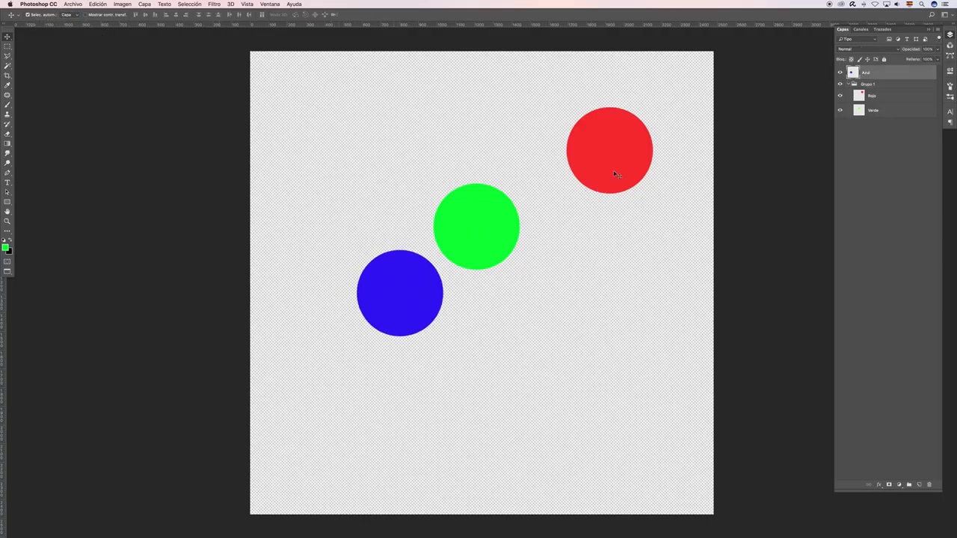
{"action": "left_click_drag", "start_coordinate": [617, 165], "coordinate": [556, 182]}
{"action": "left_click_drag", "start_coordinate": [487, 251], "coordinate": [447, 292]}
{"action": "left_click_drag", "start_coordinate": [556, 187], "coordinate": [430, 300]}
{"action": "mouse_move", "coordinate": [471, 255]}
{"action": "left_mouse_down"}
{"action": "mouse_move", "coordinate": [481, 259]}
{"action": "mouse_move", "coordinate": [456, 271]}
{"action": "mouse_move", "coordinate": [477, 250]}
{"action": "left_mouse_up"}
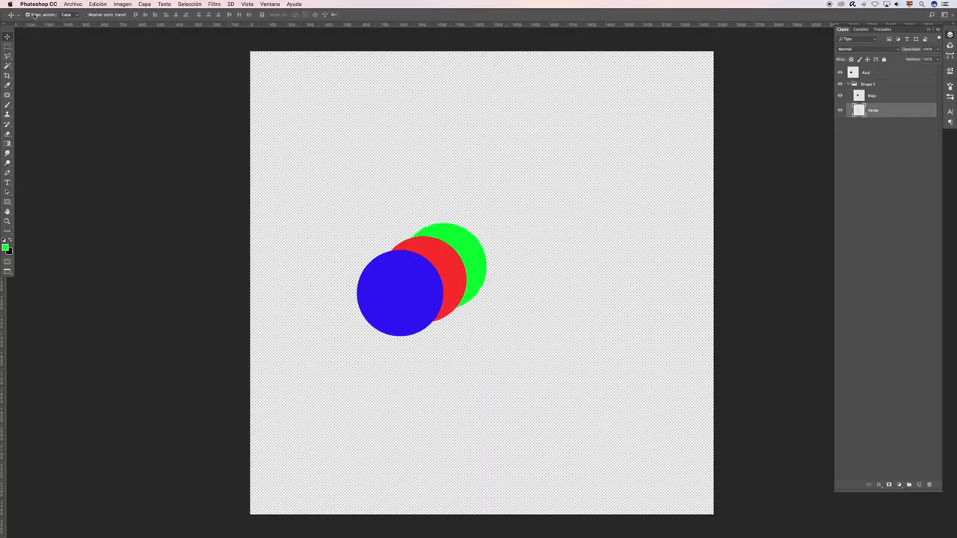